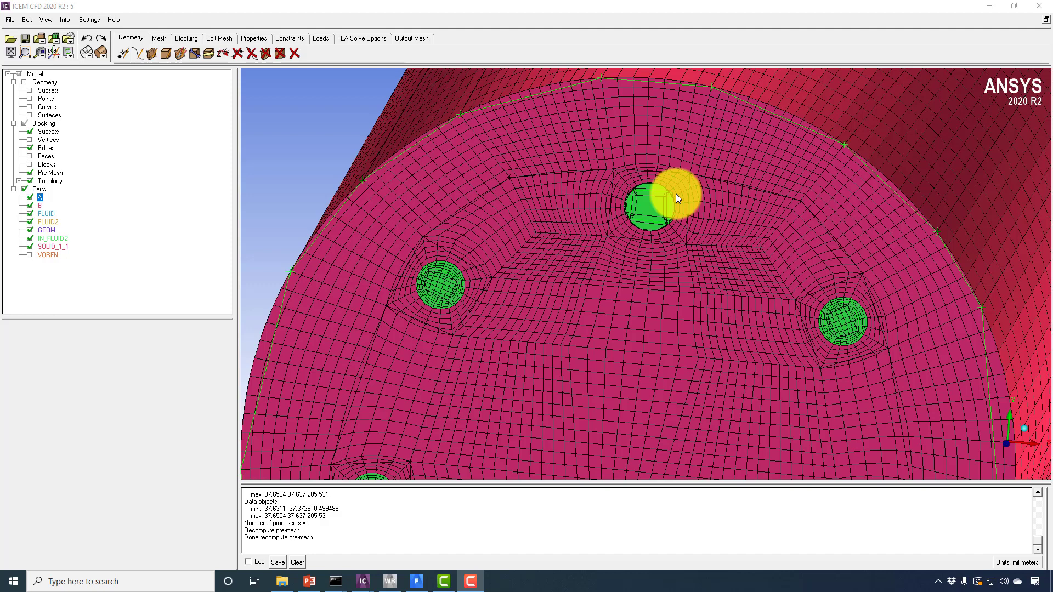
# Examine the pre-mesh around the circular holes on the cylinder's end face, especially the distorted mesh in the uppermost hole
pyautogui.scroll(6, 686, 278)
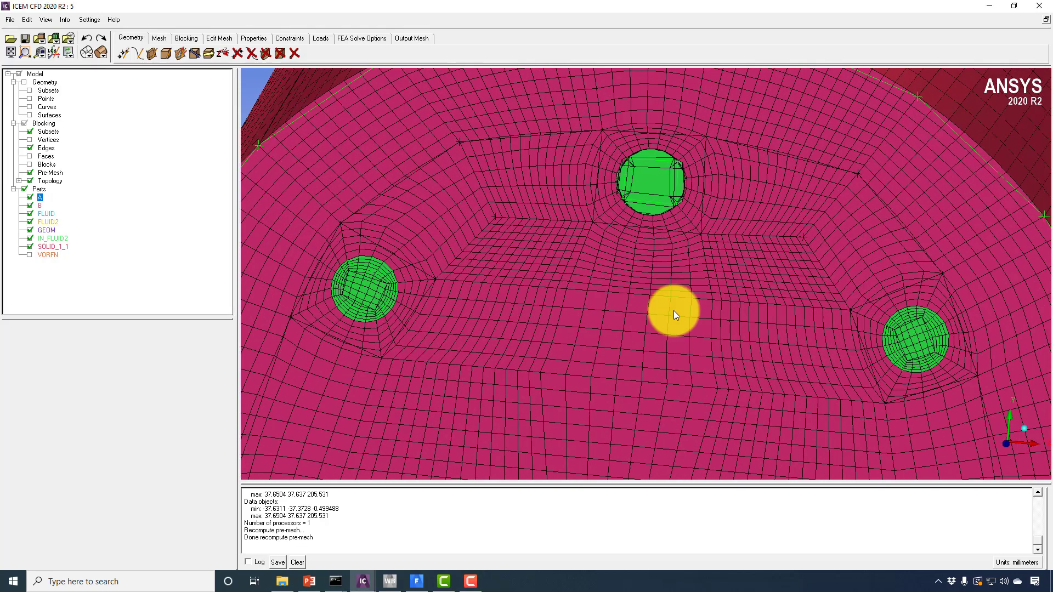
pyautogui.scroll(4, 605, 216)
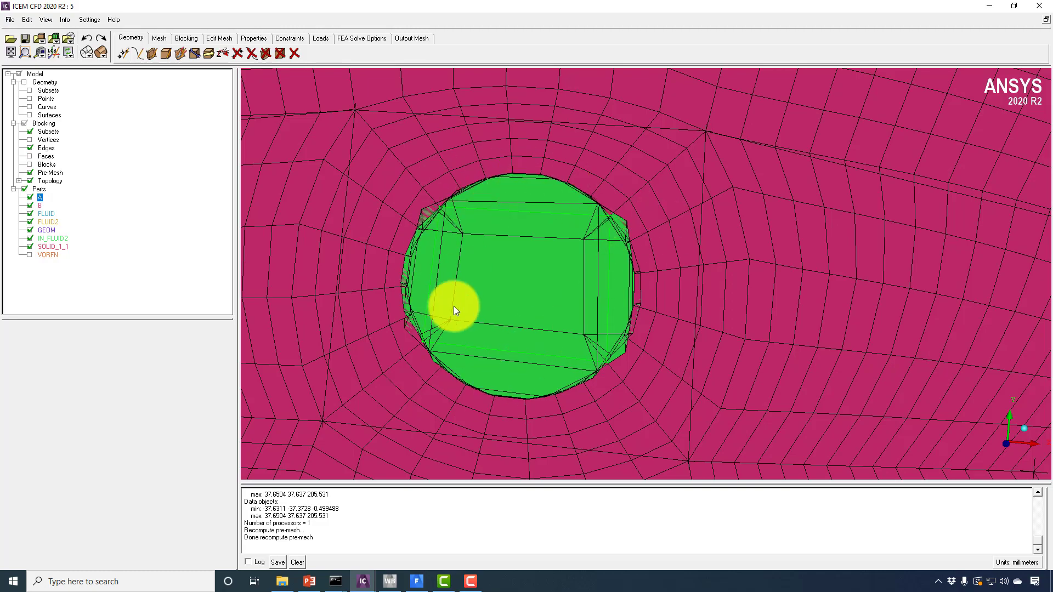
pyautogui.scroll(-8, 598, 347)
pyautogui.moveTo(649, 411); pyautogui.dragTo(658, 269, button='middle')
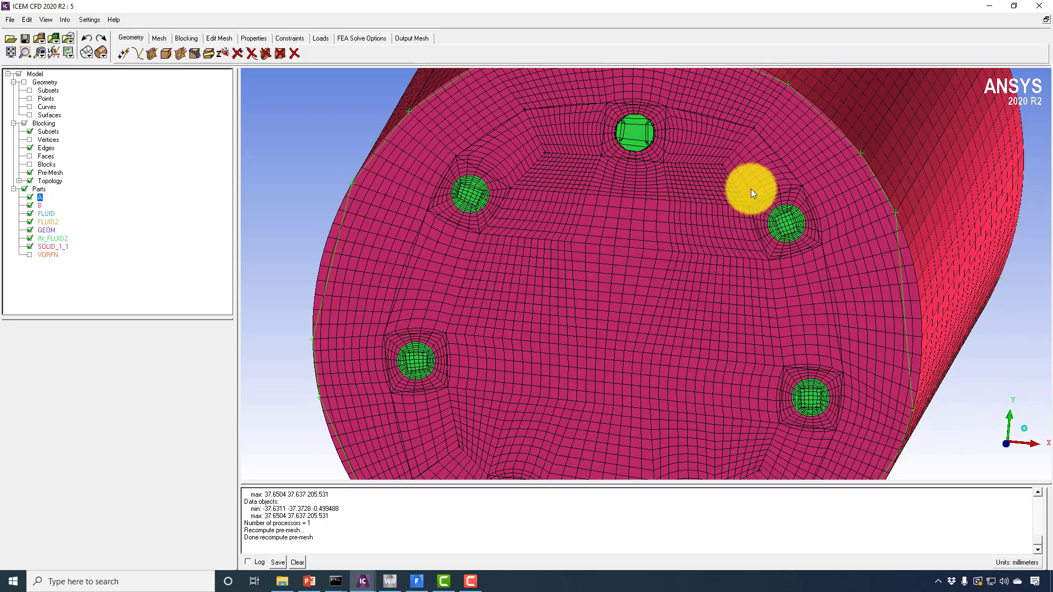
pyautogui.moveTo(752, 193); pyautogui.dragTo(698, 251)
pyautogui.moveTo(671, 97); pyautogui.dragTo(661, 220, button='middle')
pyautogui.scroll(6, 762, 193)
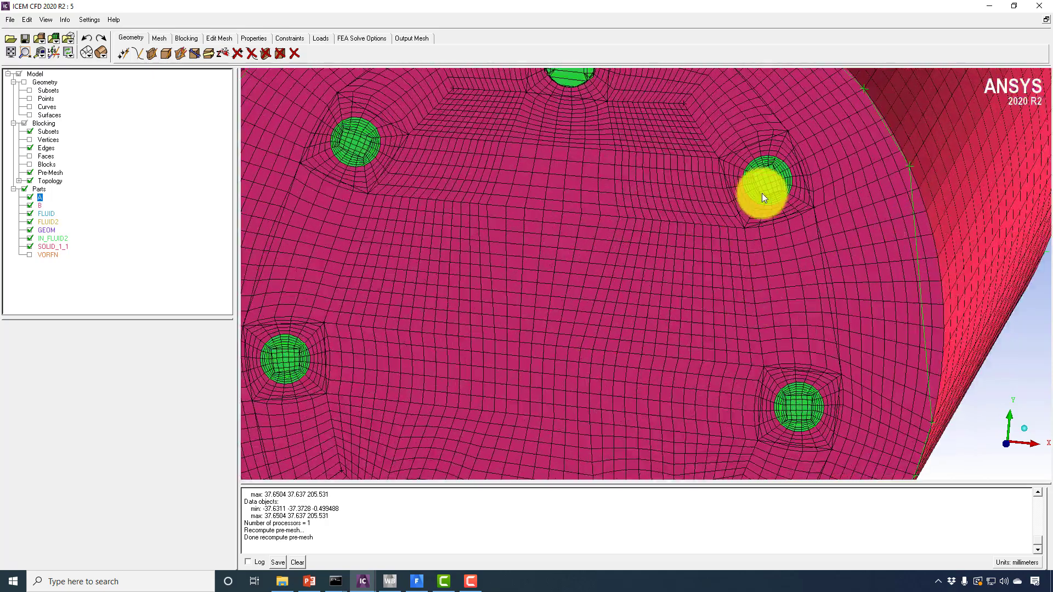
pyautogui.moveTo(766, 162); pyautogui.dragTo(659, 325, button='middle')
pyautogui.scroll(5, 703, 139)
pyautogui.scroll(3, 702, 139)
pyautogui.moveTo(582, 220); pyautogui.dragTo(660, 399, button='middle')
pyautogui.scroll(-6, 574, 356)
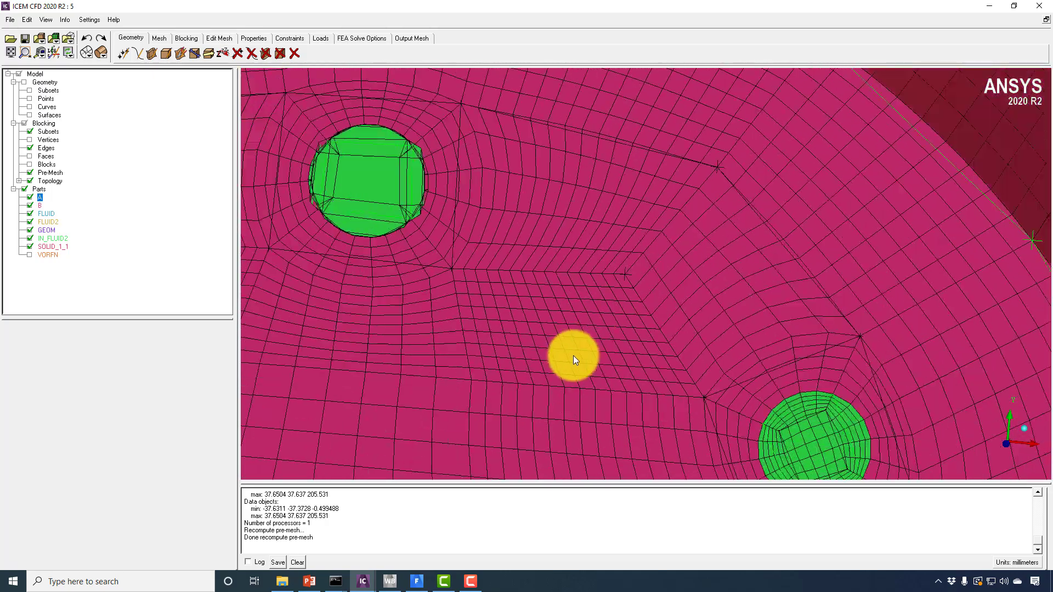
pyautogui.moveTo(398, 180); pyautogui.dragTo(423, 206, button='middle')
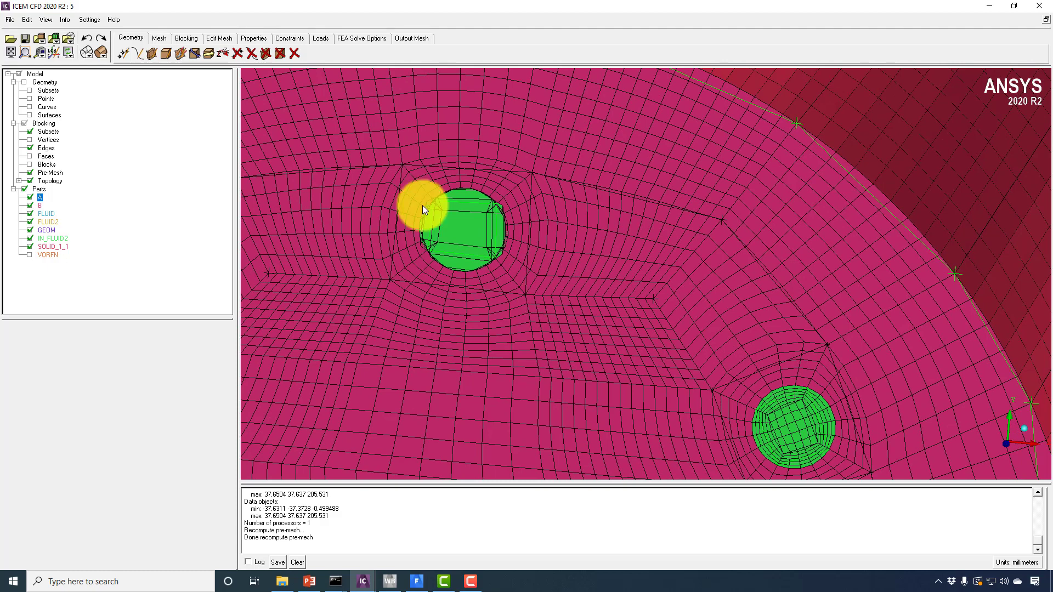
# Hide the pre-mesh and show the association arrows on the blocking edges around the holes
pyautogui.click(29, 173)
pyautogui.rightClick(45, 148)
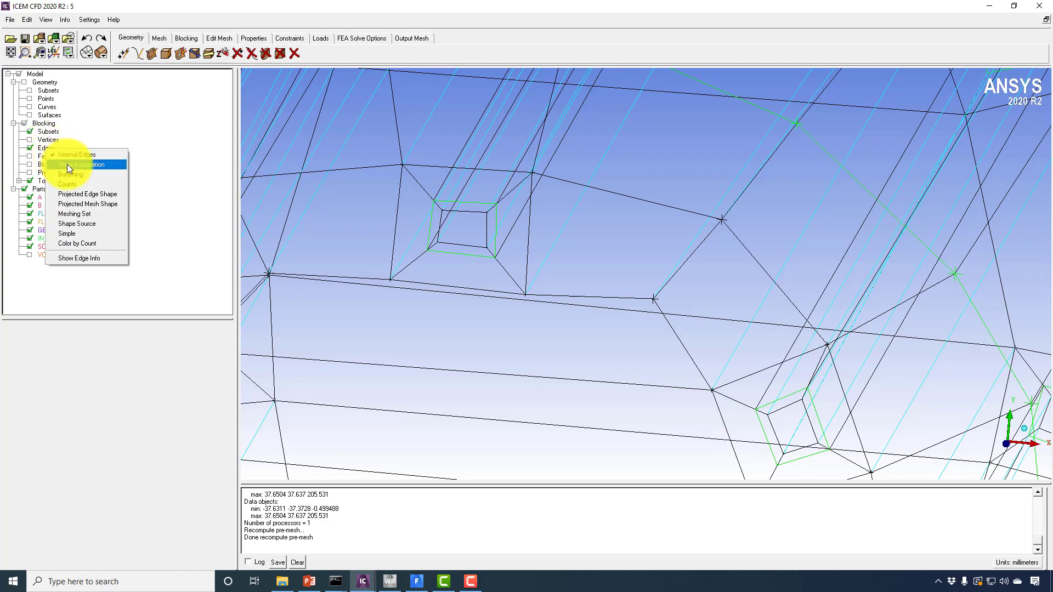
pyautogui.click(67, 163)
pyautogui.moveTo(416, 234); pyautogui.dragTo(606, 297)
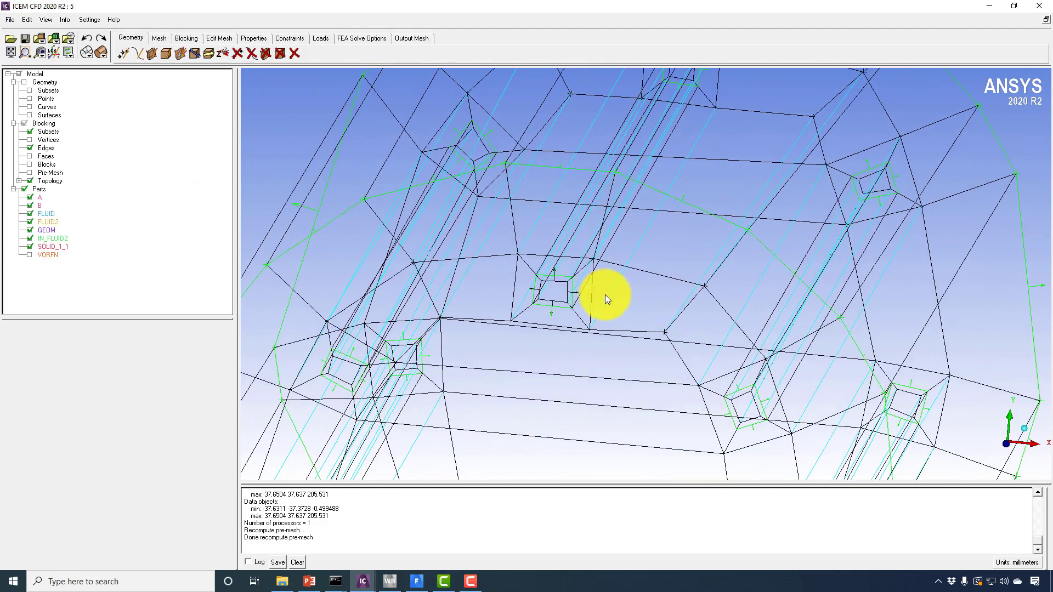
pyautogui.moveTo(599, 241); pyautogui.dragTo(561, 238)
pyautogui.moveTo(558, 298); pyautogui.dragTo(423, 288)
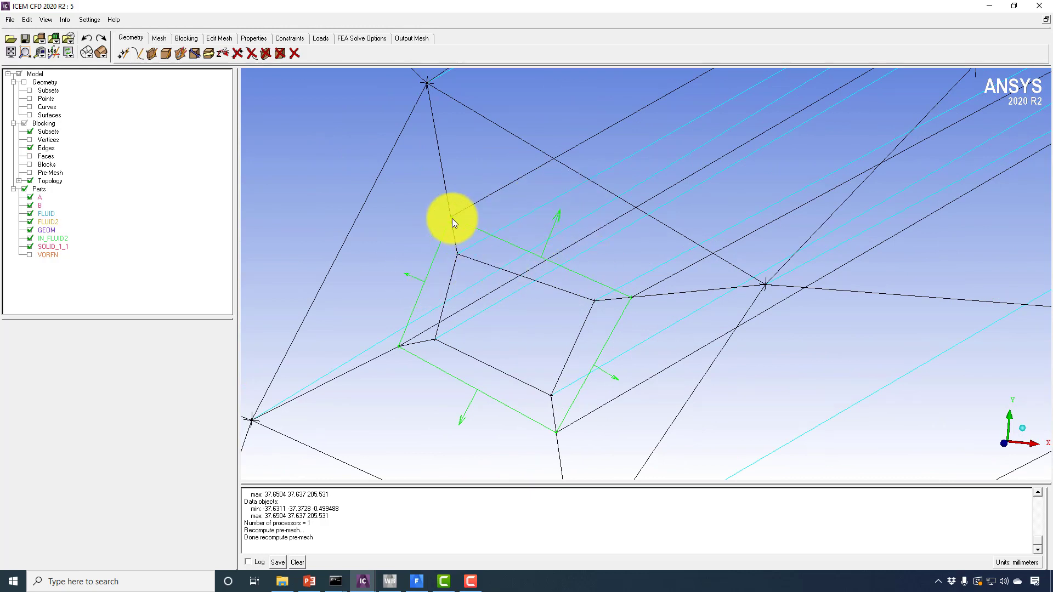
# Display the geometry curves and compare the block edges around the holes with their circular curves
pyautogui.click(29, 107)
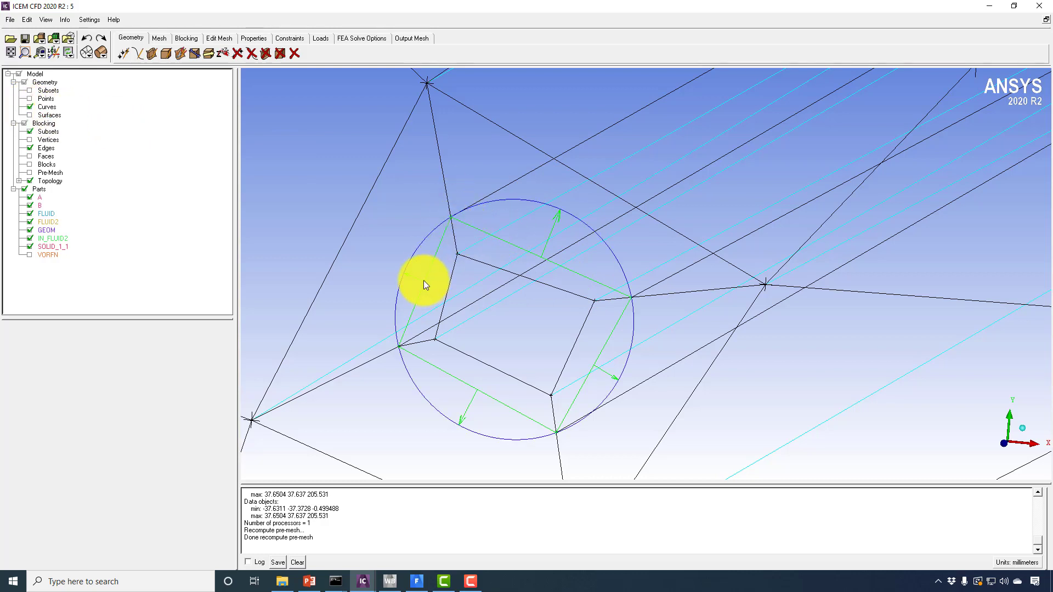
pyautogui.moveTo(637, 185); pyautogui.dragTo(643, 450, button='right')
pyautogui.moveTo(875, 118); pyautogui.dragTo(506, 170, button='middle')
pyautogui.moveTo(478, 285); pyautogui.dragTo(468, 124, button='right')
pyautogui.moveTo(468, 124); pyautogui.dragTo(602, 287, button='middle')
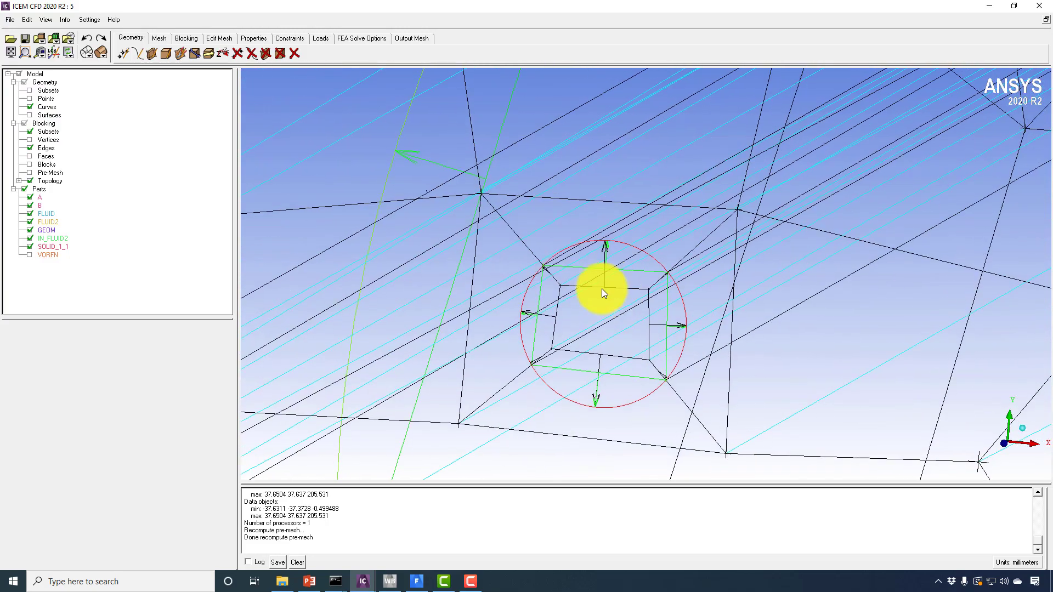
pyautogui.moveTo(601, 287); pyautogui.dragTo(445, 253, button='right')
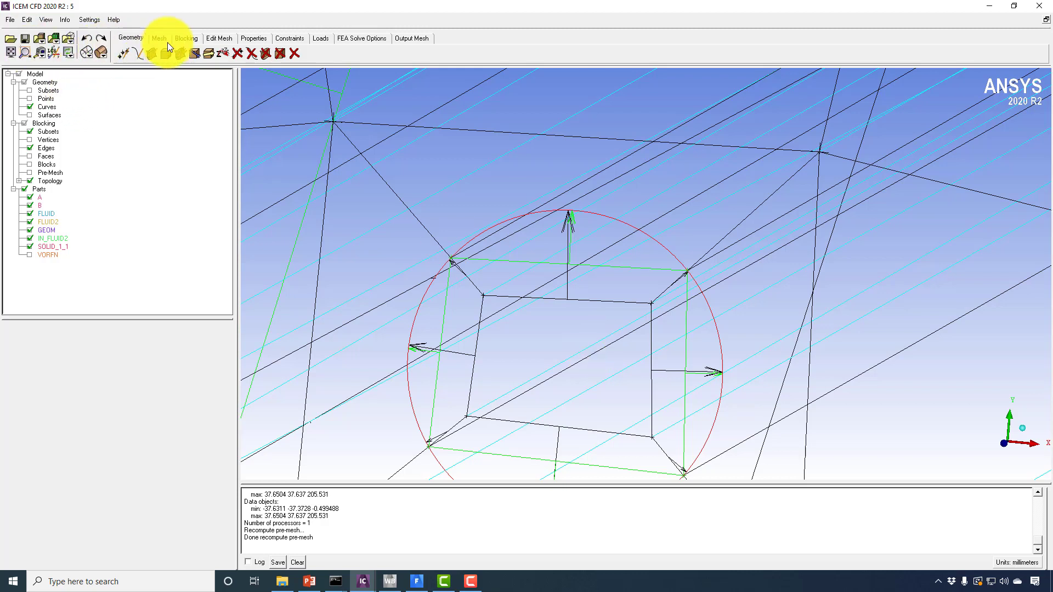
# Associate the four outer block edges of the problem hole with its circular curve, with vertex projection enabled
pyautogui.click(182, 37)
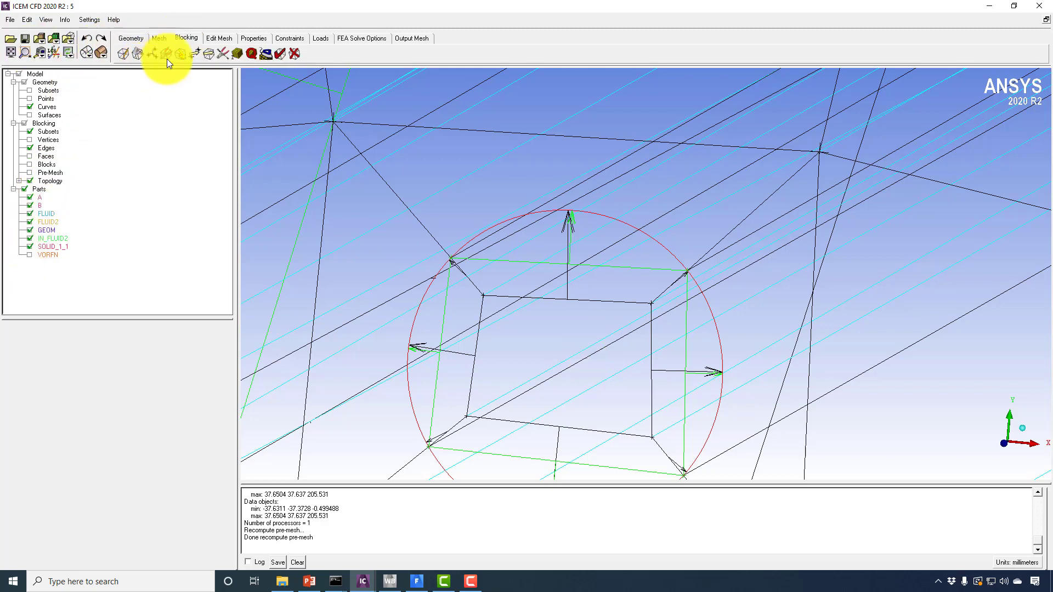
pyautogui.click(180, 53)
pyautogui.click(37, 367)
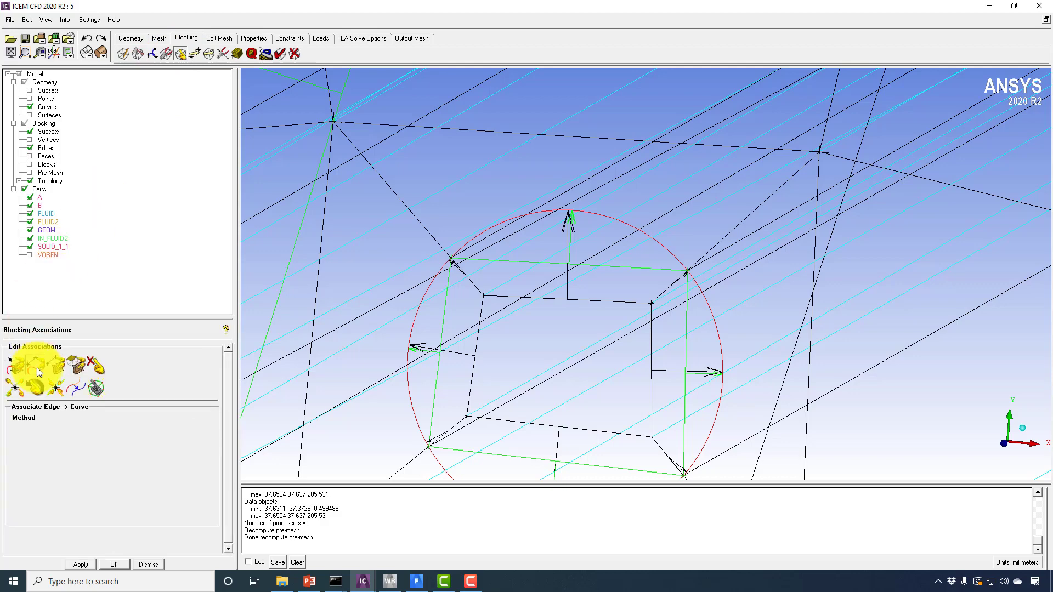
pyautogui.click(521, 262)
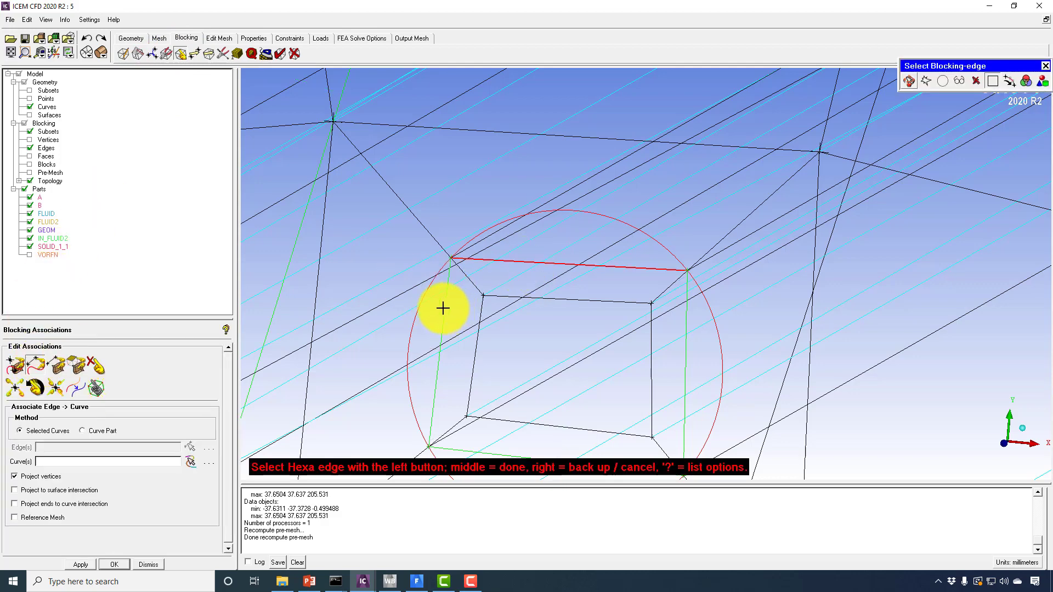
pyautogui.click(442, 308)
pyautogui.scroll(-5, 481, 313)
pyautogui.click(578, 384)
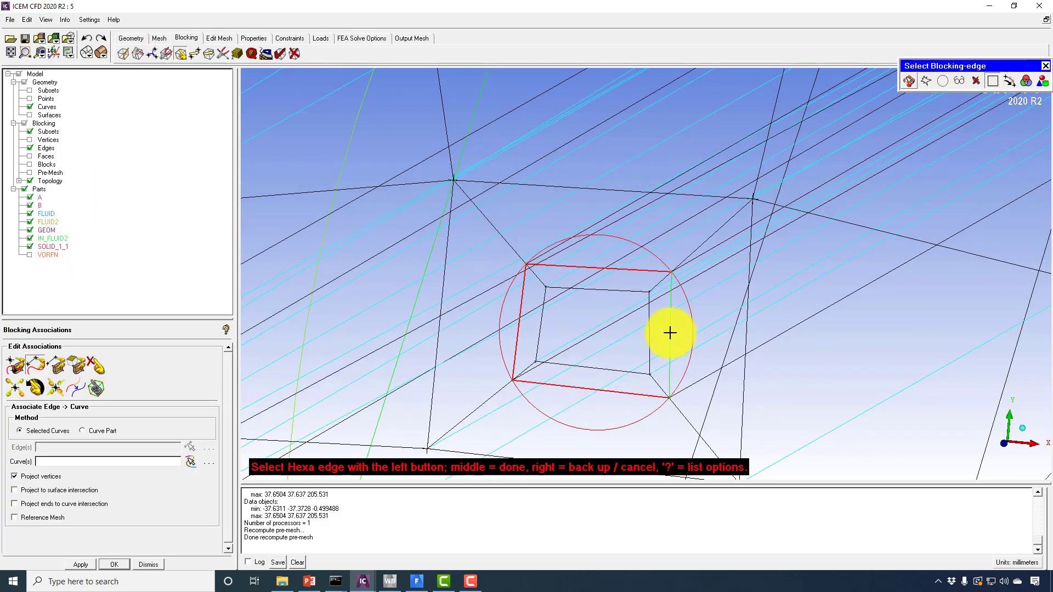
pyautogui.click(670, 333)
pyautogui.middleClick(671, 331)
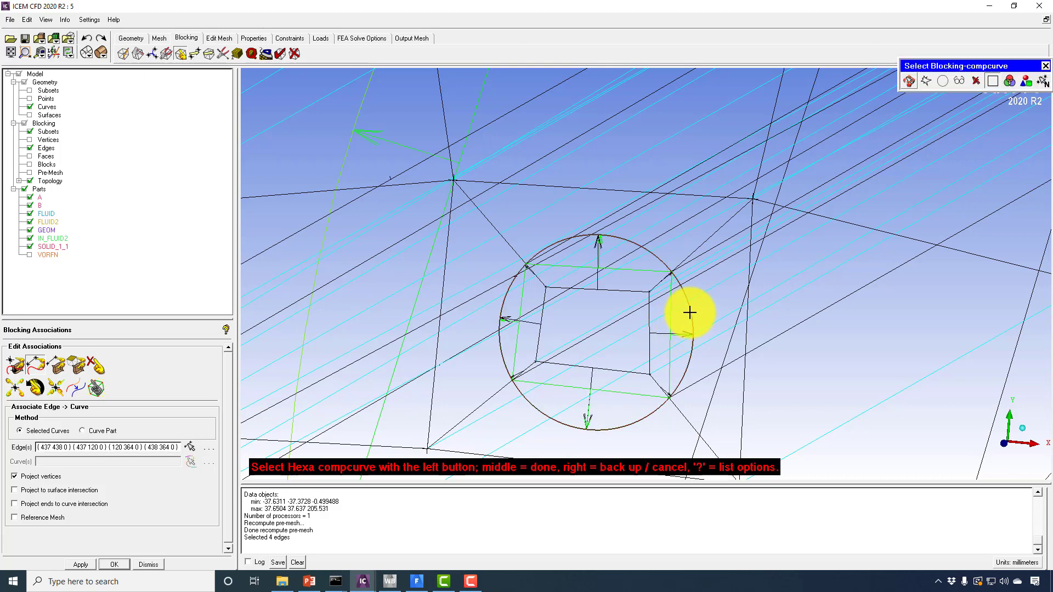
pyautogui.click(689, 313)
pyautogui.middleClick(689, 313)
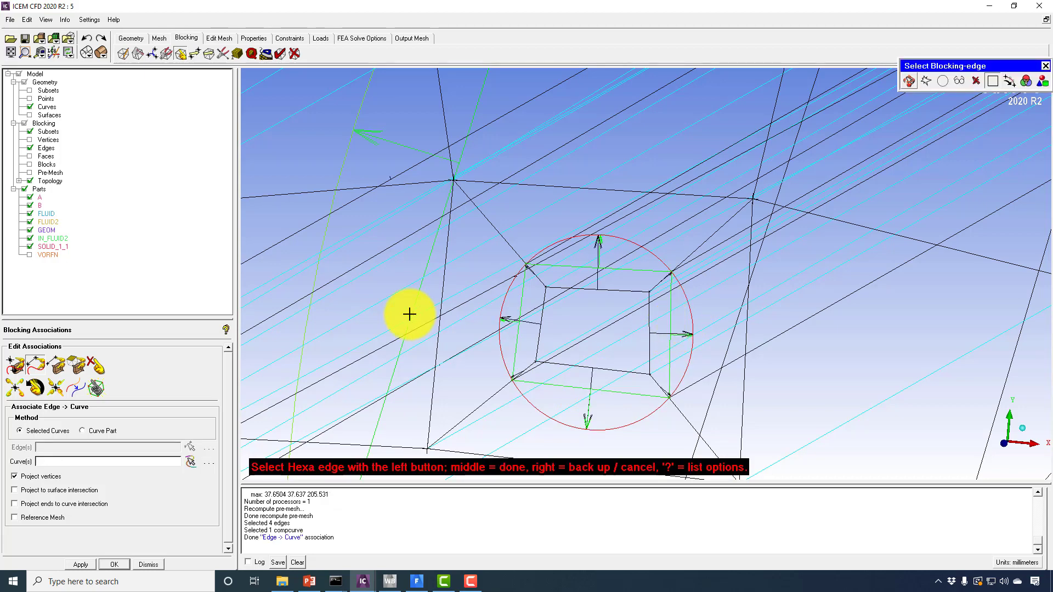
# Try to associate a corner vertex of the hole's outer block with a geometry point
pyautogui.click(18, 373)
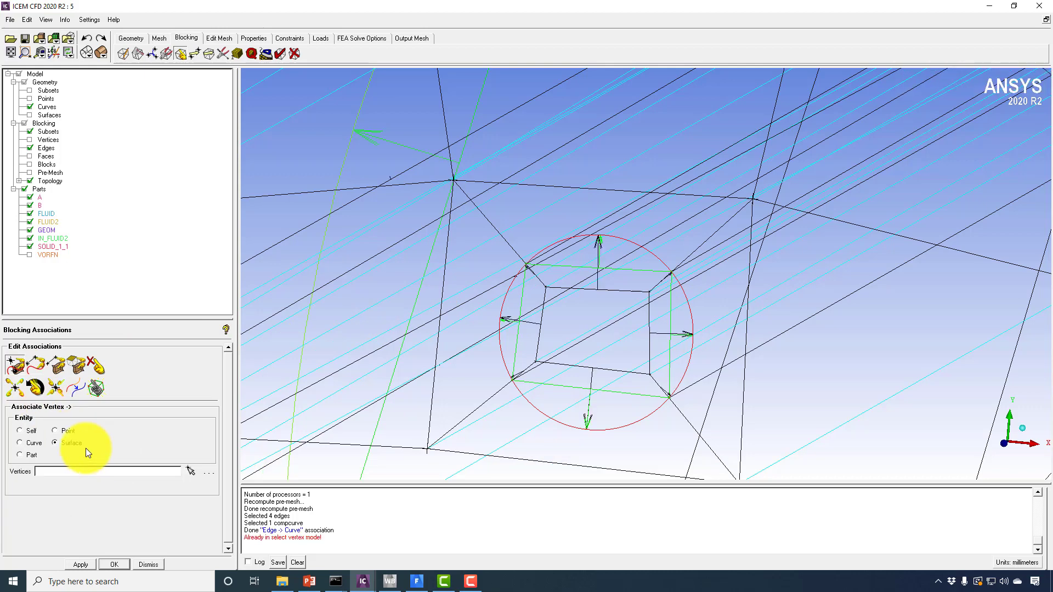
pyautogui.click(55, 432)
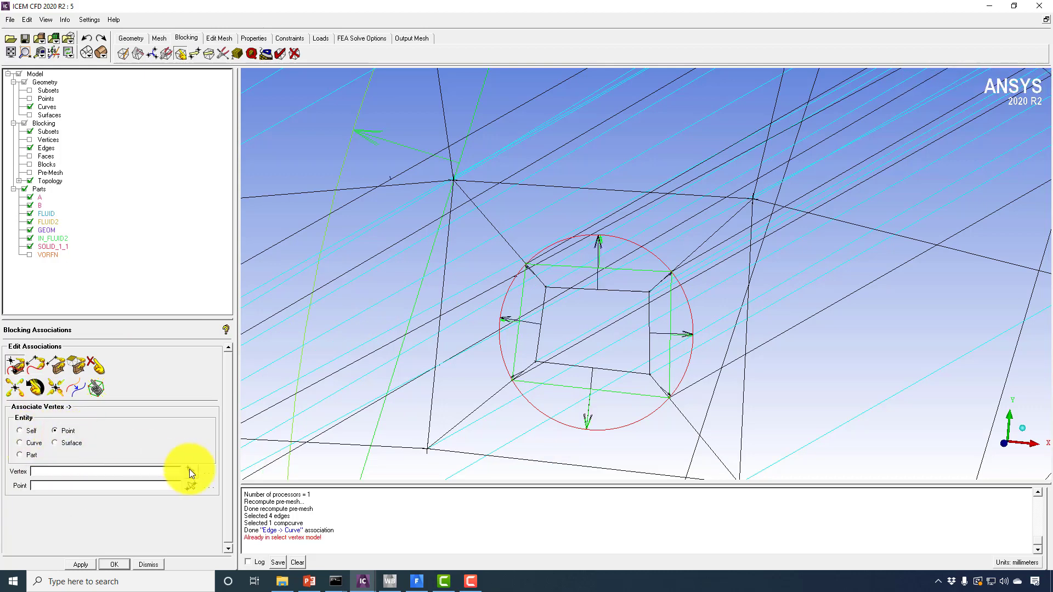
pyautogui.click(191, 470)
pyautogui.click(526, 266)
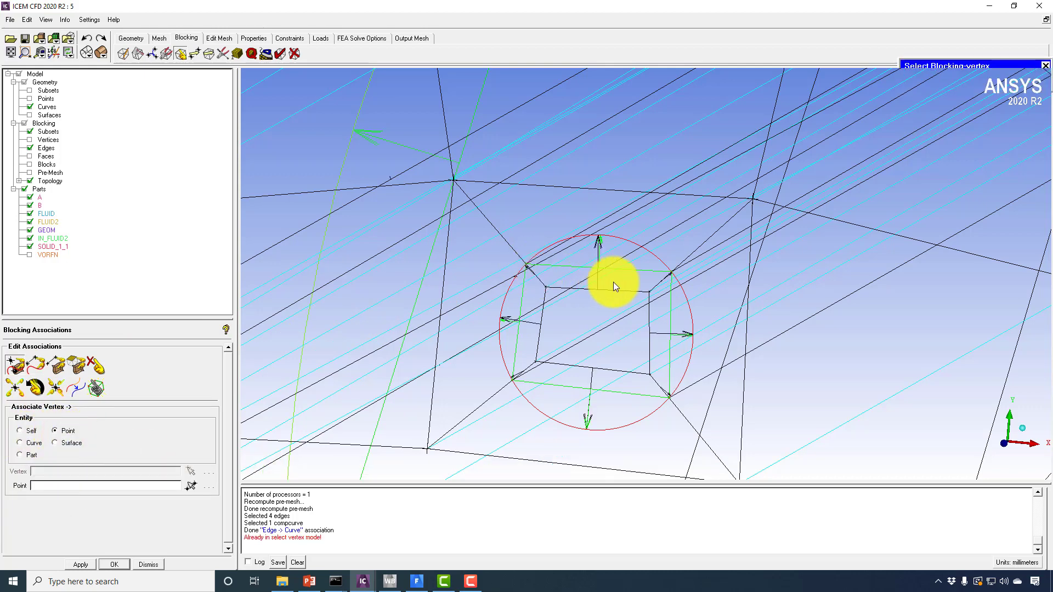
# Display the geometry surfaces and associate the selected blocking vertices with the Surface entity
pyautogui.click(70, 443)
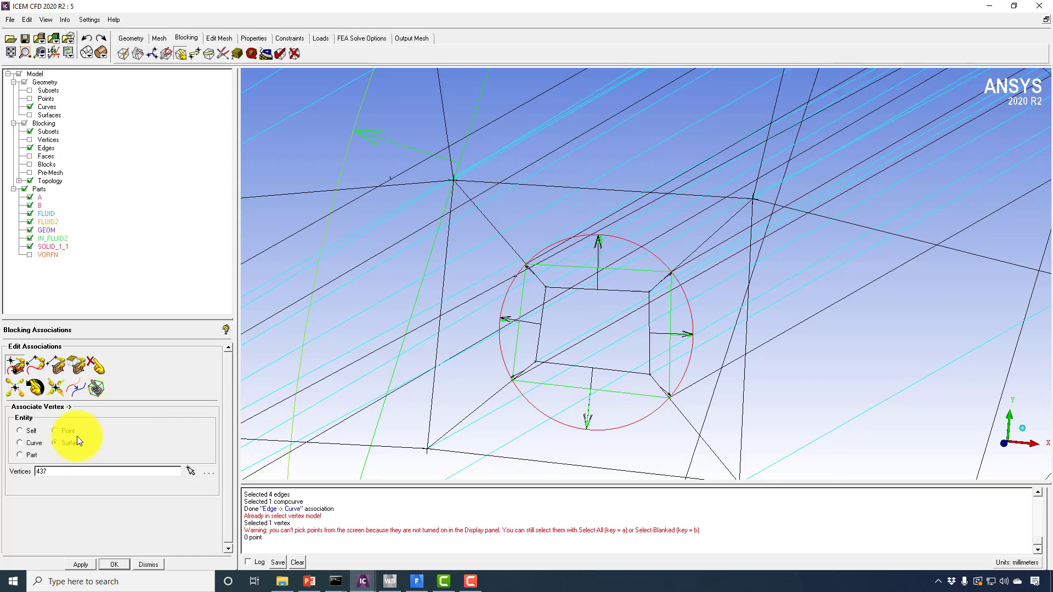
pyautogui.click(190, 471)
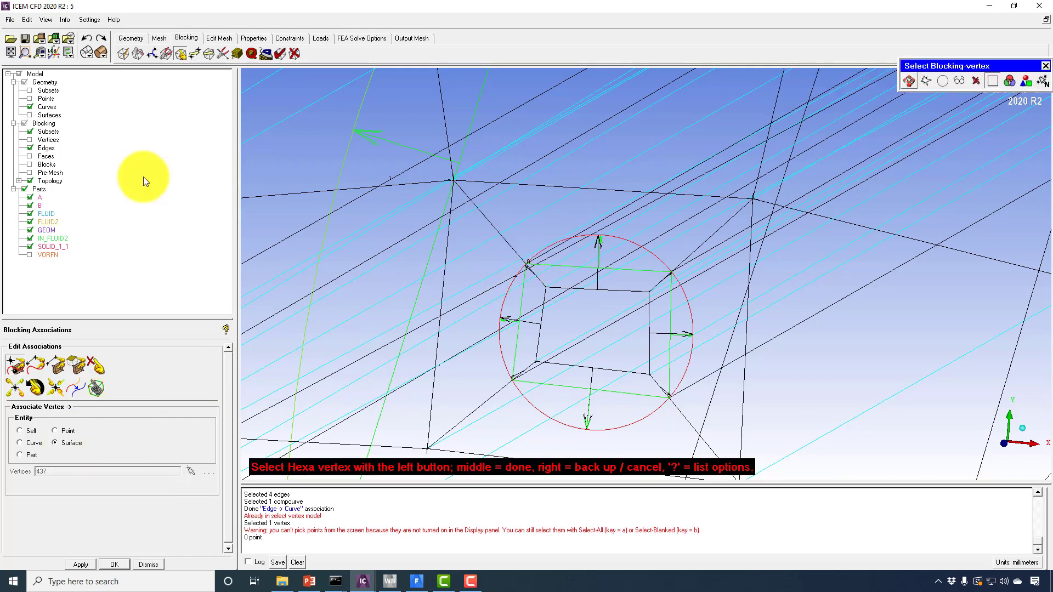
pyautogui.click(28, 115)
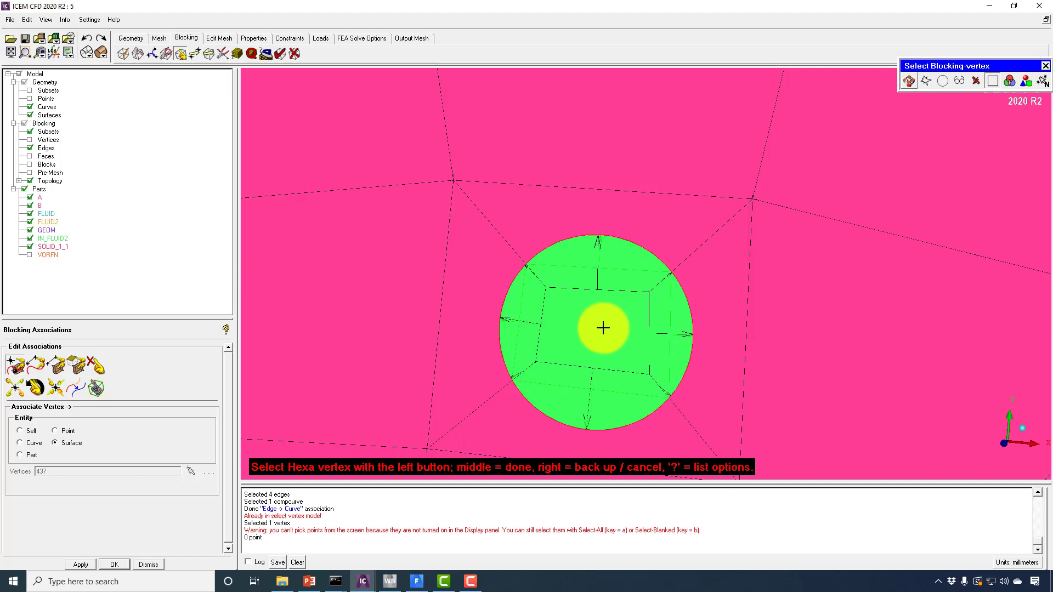
pyautogui.press('a')
pyautogui.middleClick(576, 325)
pyautogui.middleClick(570, 323)
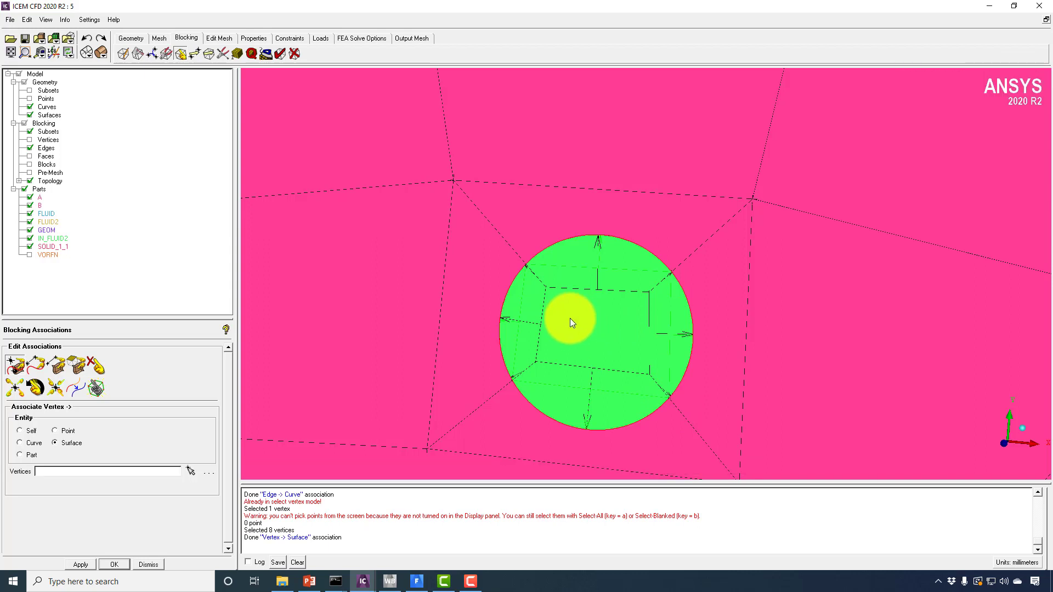
# Begin a face-to-surface association with the Selected Surface method and hide the geometry surfaces to expose the block faces
pyautogui.moveTo(567, 337); pyautogui.dragTo(558, 285, button='right')
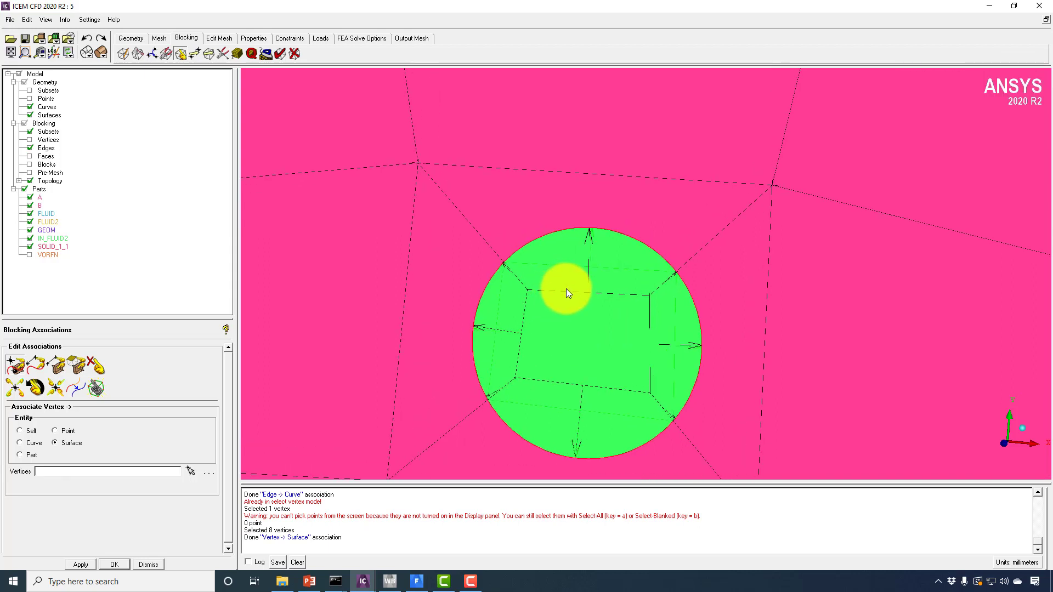
pyautogui.click(72, 365)
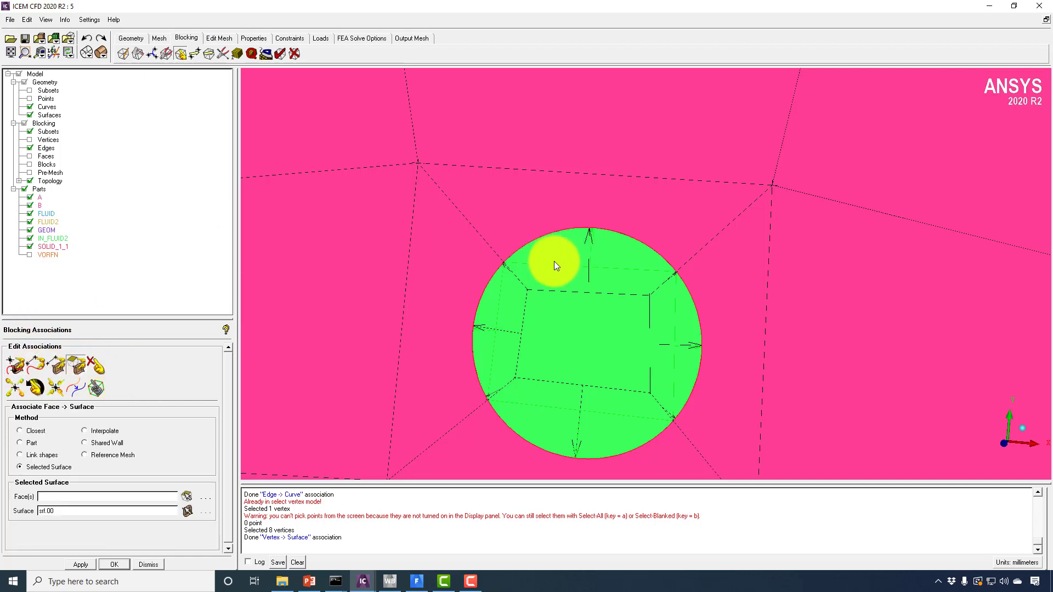
pyautogui.moveTo(570, 302); pyautogui.dragTo(465, 216, button='middle')
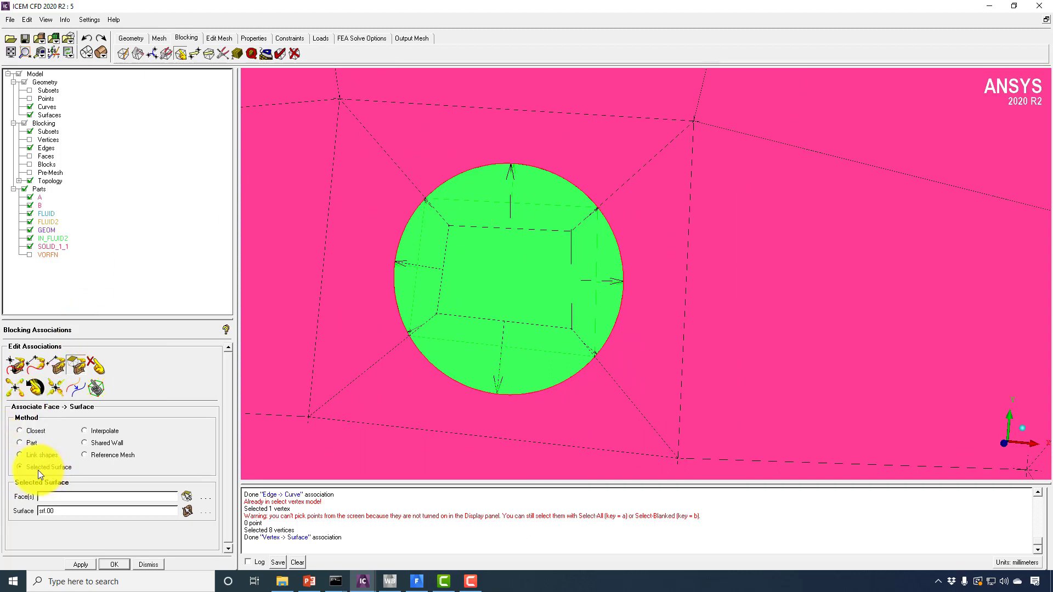
pyautogui.click(186, 497)
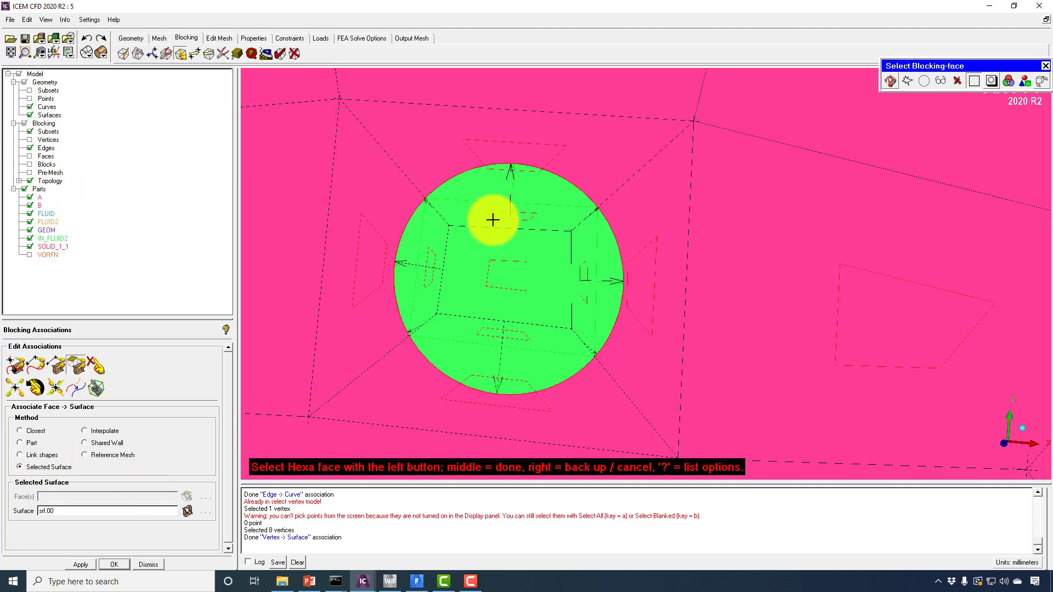
pyautogui.click(29, 115)
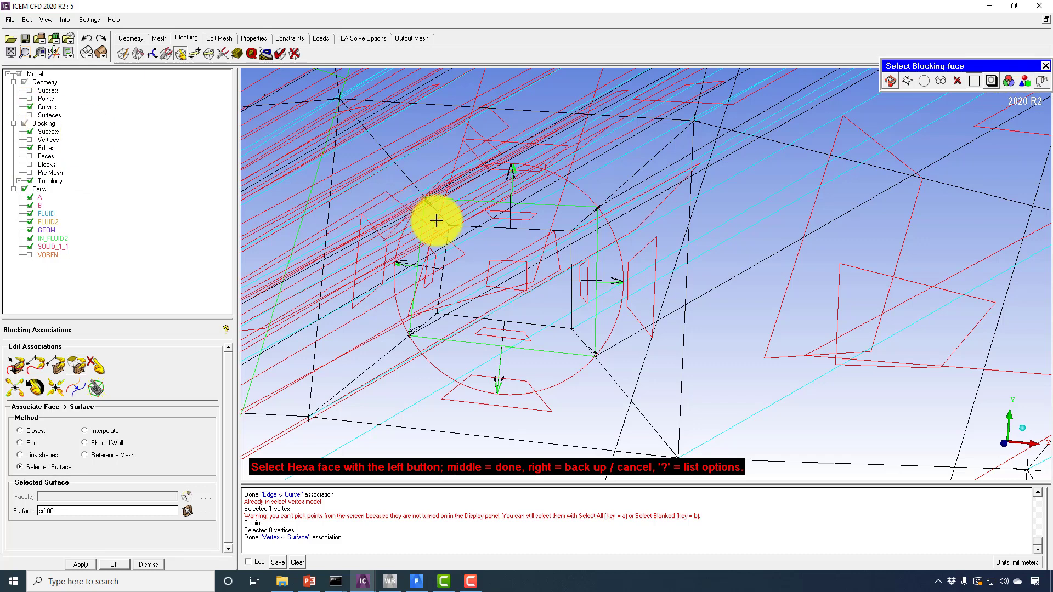
# Open the blocking index control and limit the displayed blocks to K index 2 for both minimum and maximum
pyautogui.rightClick(38, 122)
pyautogui.click(55, 126)
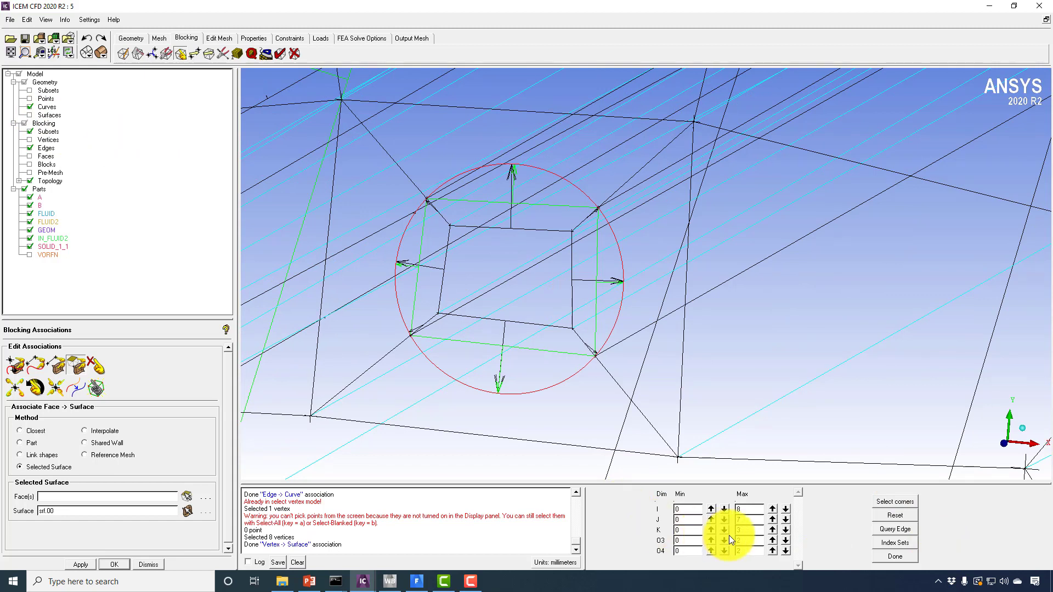
pyautogui.click(785, 531)
pyautogui.click(785, 531)
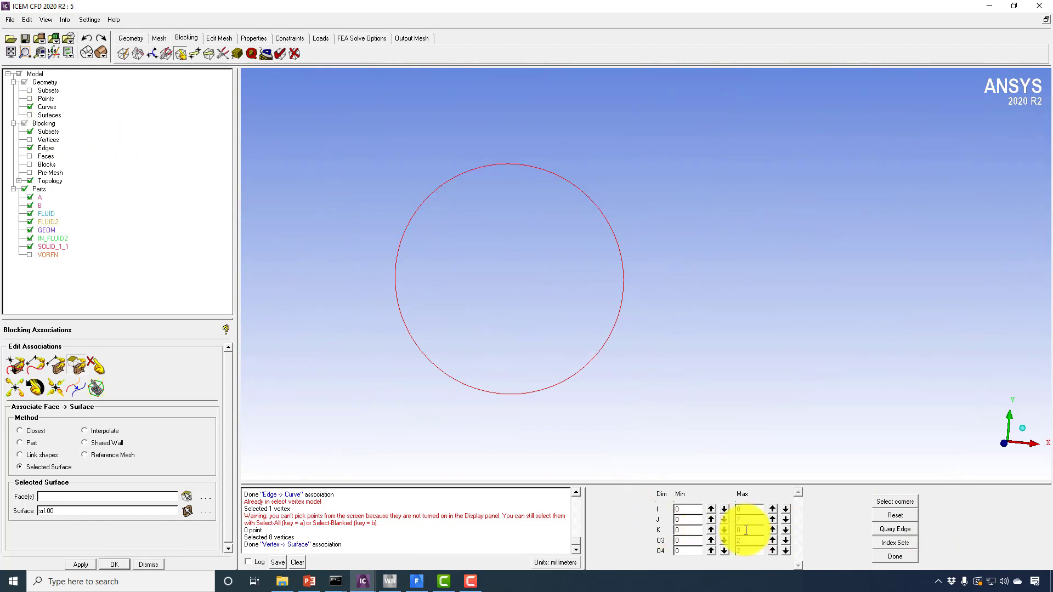
pyautogui.click(708, 529)
pyautogui.click(707, 529)
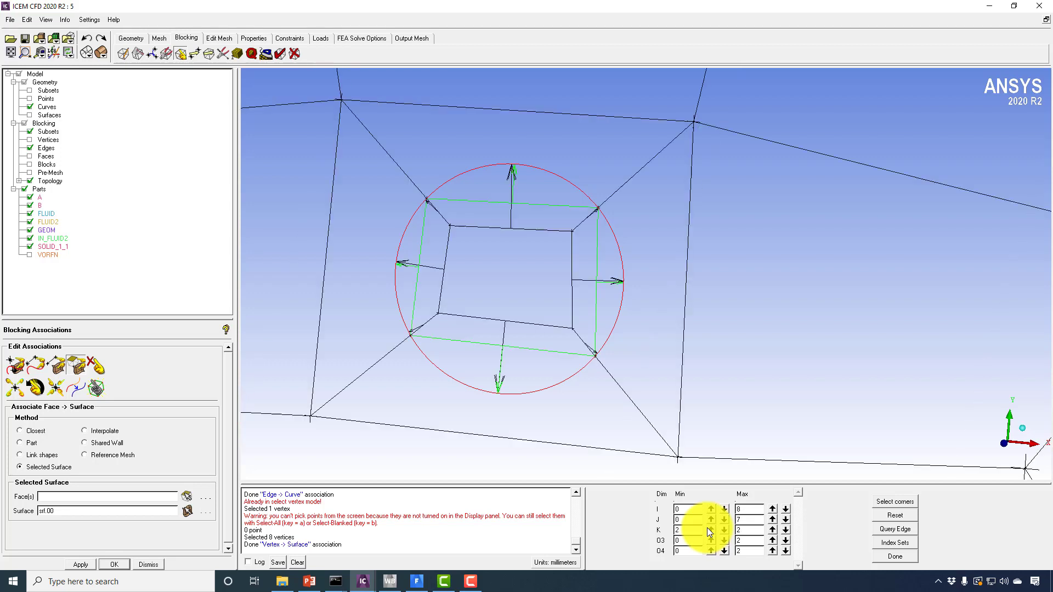
pyautogui.click(709, 530)
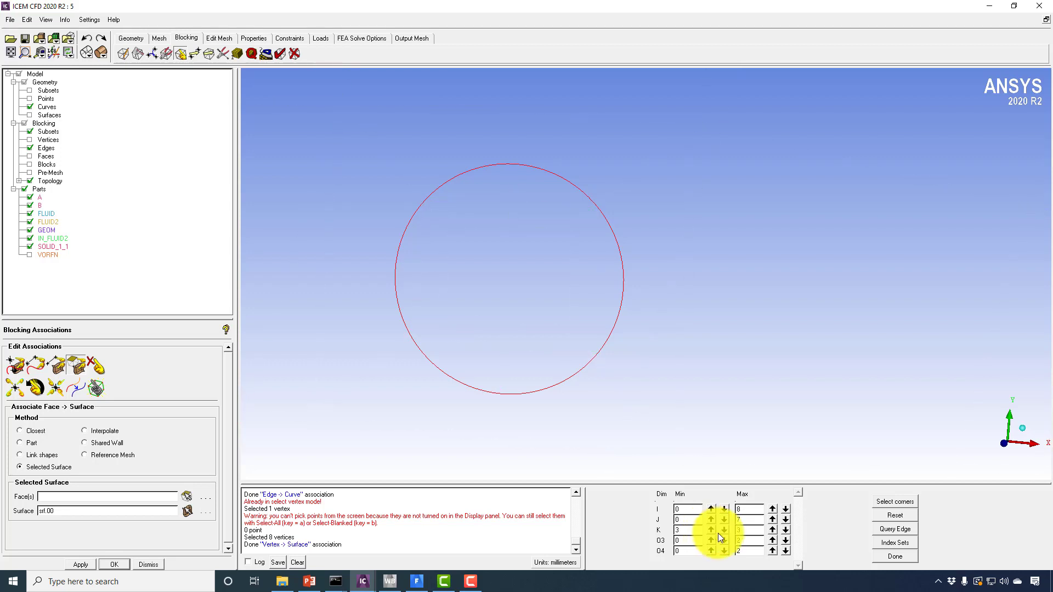
pyautogui.click(786, 530)
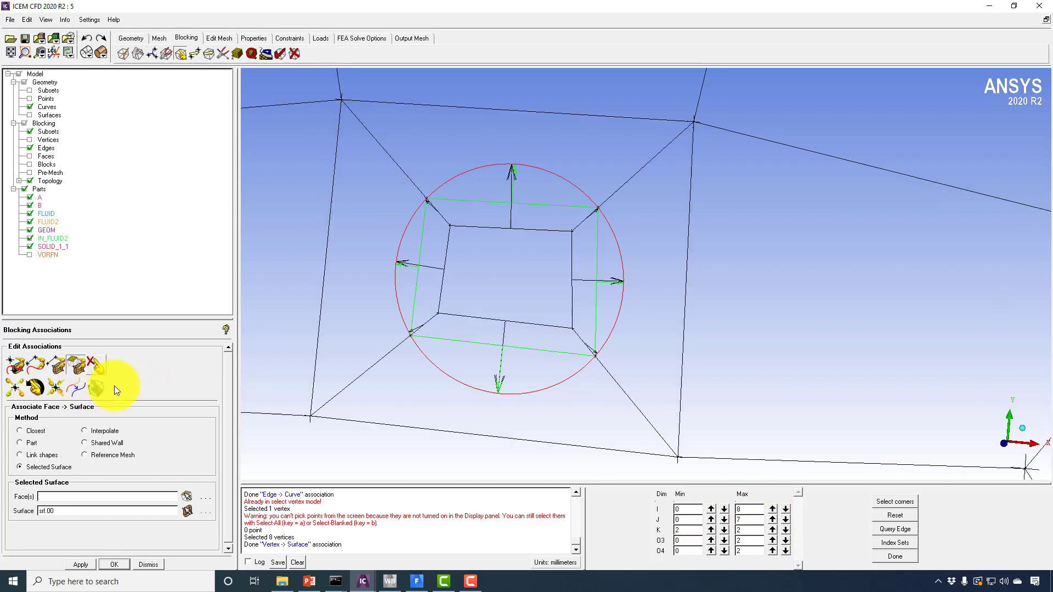
# Select the central block face and the four faces surrounding it inside the hole for the face-to-surface association
pyautogui.click(186, 497)
pyautogui.click(492, 216)
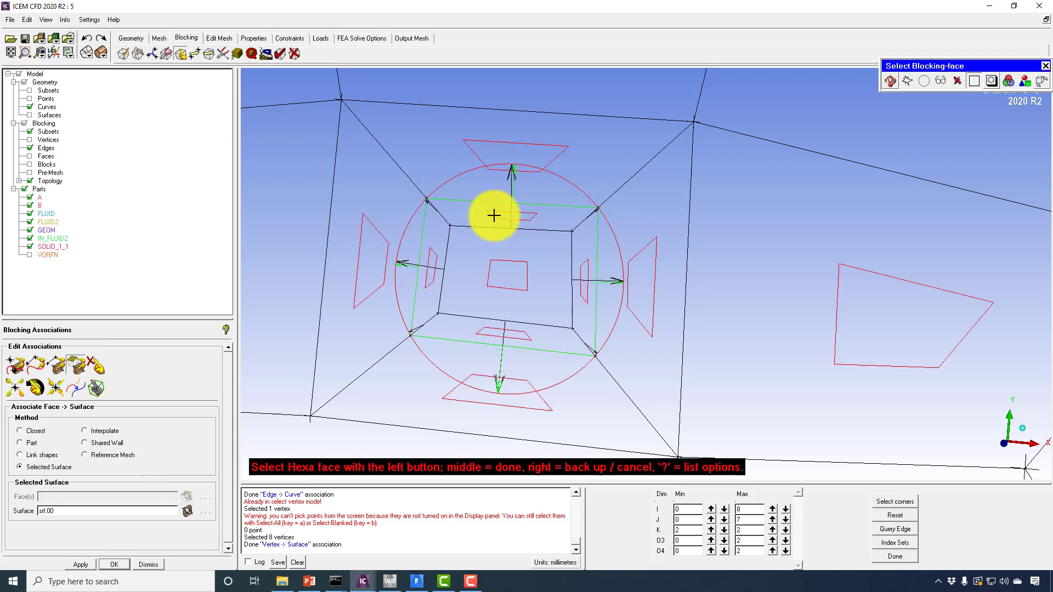
pyautogui.click(429, 266)
pyautogui.click(522, 285)
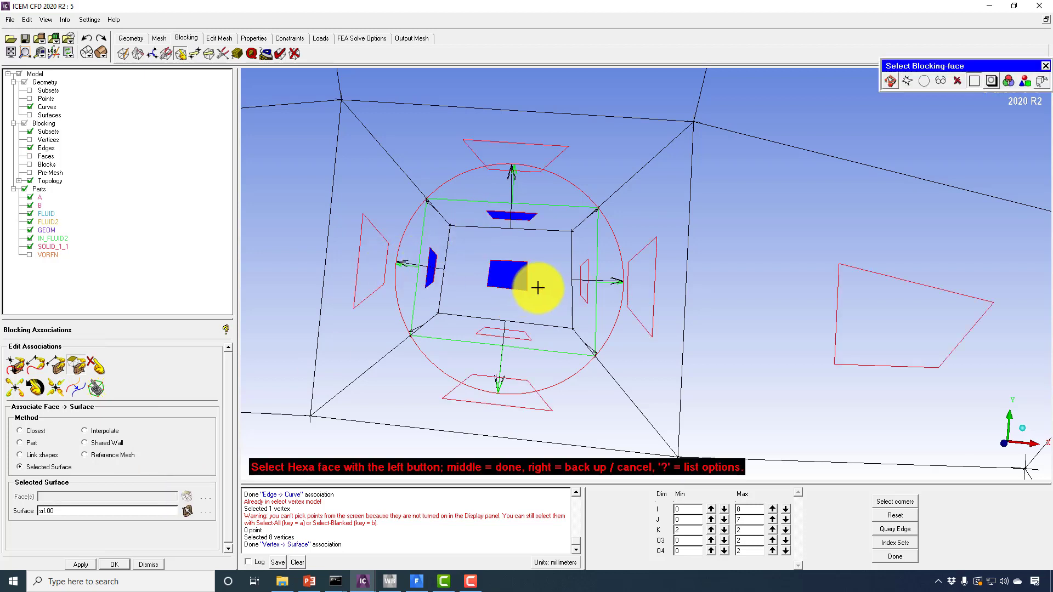
pyautogui.click(581, 287)
pyautogui.click(524, 336)
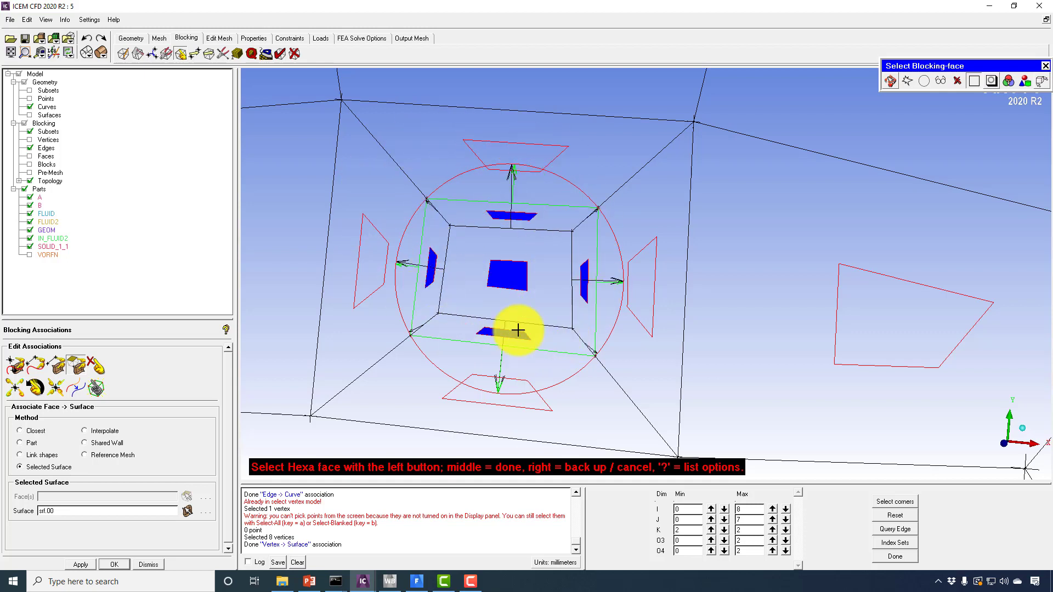
pyautogui.middleClick(550, 305)
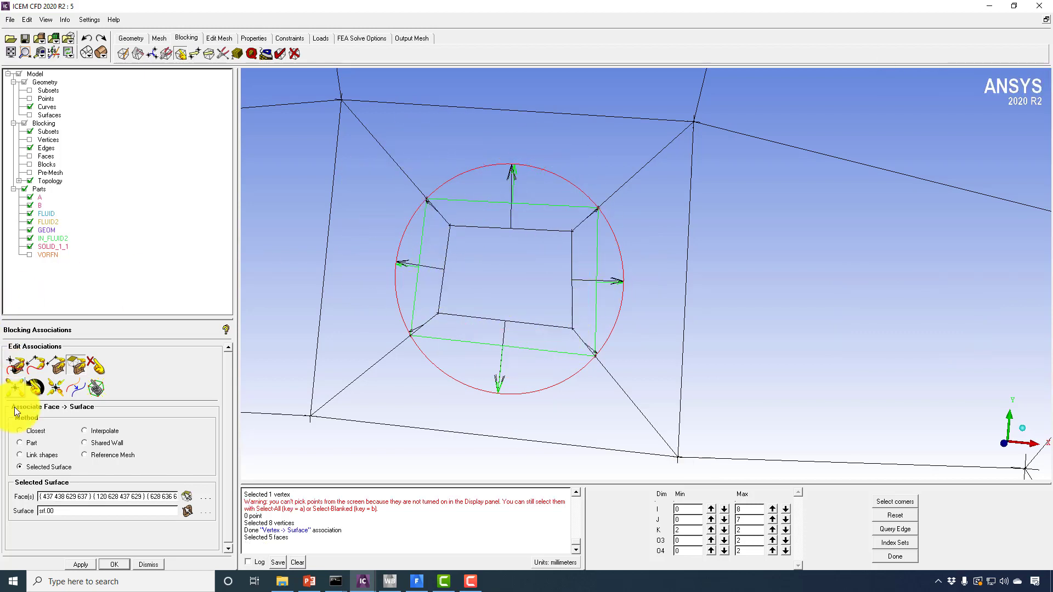
# Display the geometry surfaces and associate the selected block faces with the hole's circular end surface
pyautogui.click(30, 116)
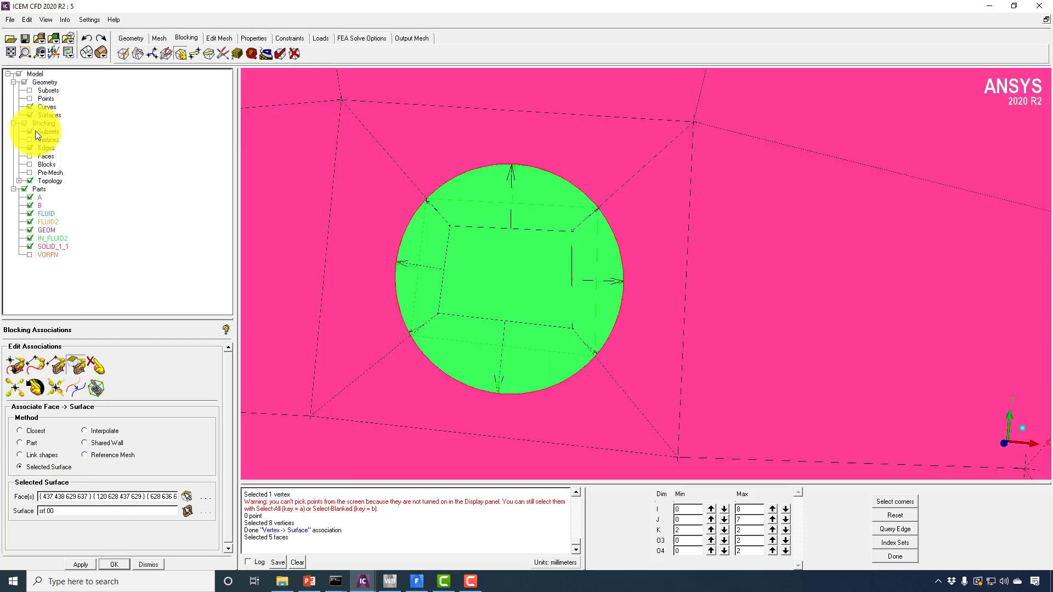
pyautogui.click(187, 510)
pyautogui.click(430, 245)
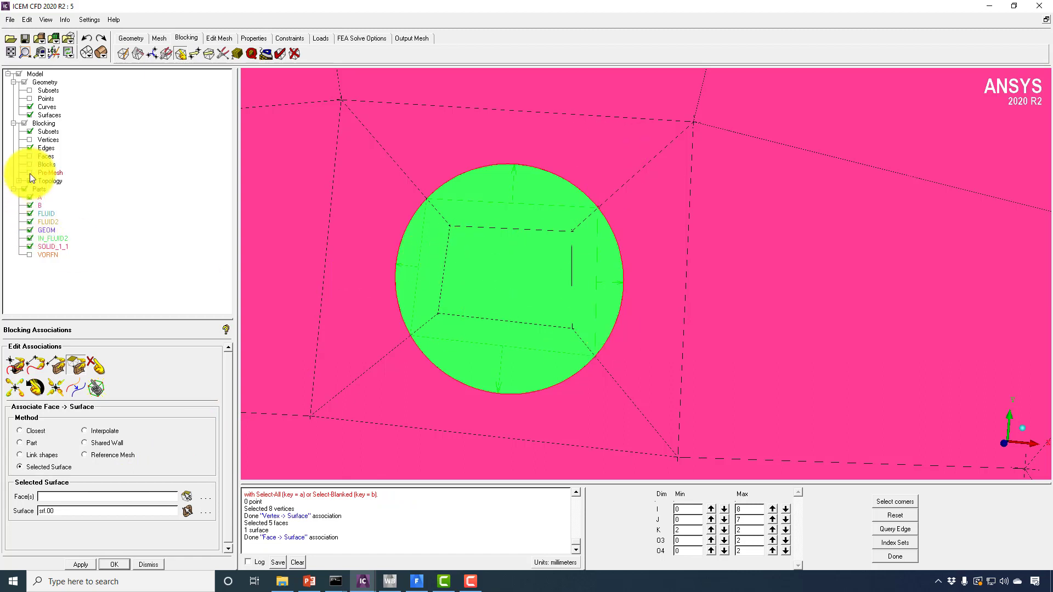
# Hide the geometry surfaces and recompute the pre-mesh with the updated associations
pyautogui.click(31, 115)
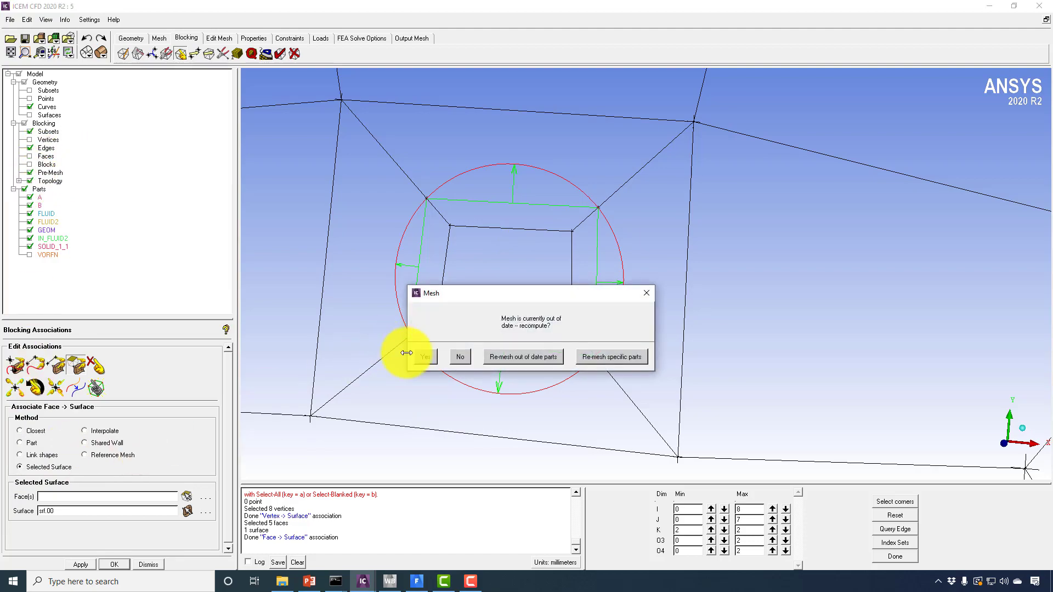
pyautogui.click(418, 354)
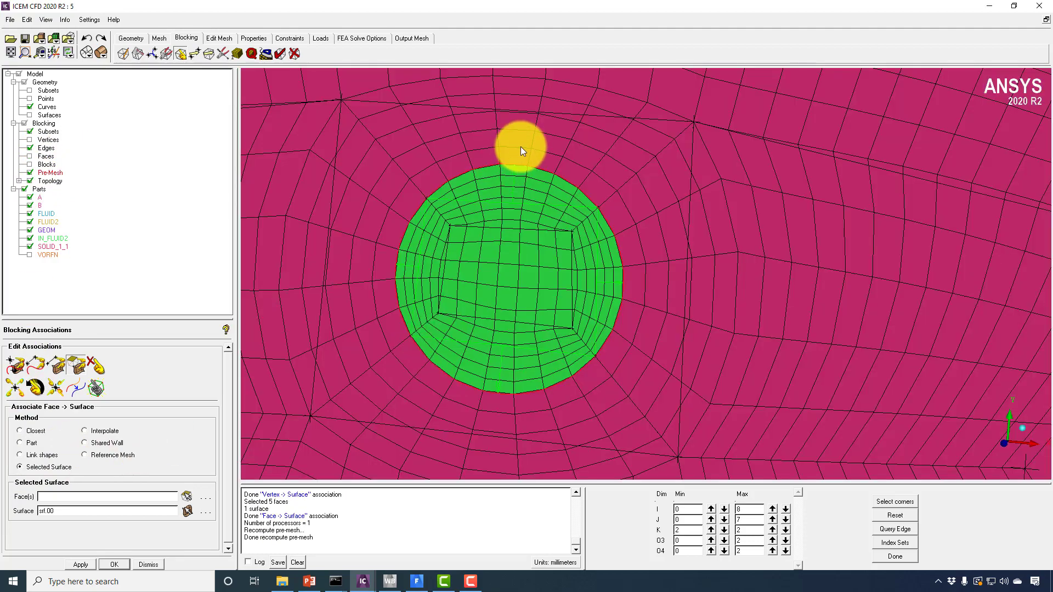
pyautogui.scroll(-4, 583, 184)
pyautogui.scroll(-15, 660, 457)
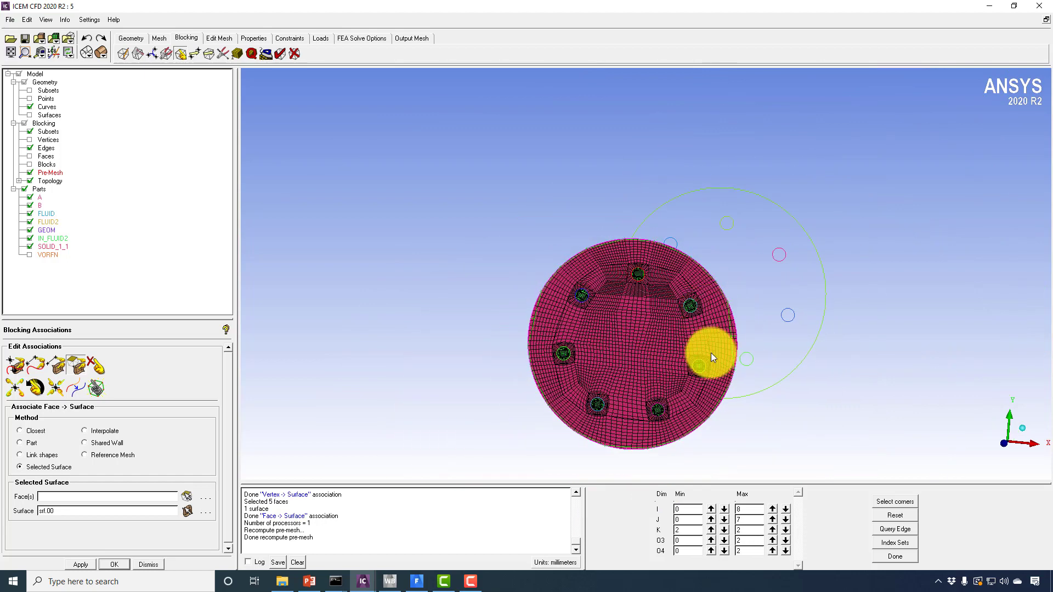
# Limit the displayed blocks to K index 1 for both minimum and maximum
pyautogui.moveTo(592, 282); pyautogui.dragTo(524, 269)
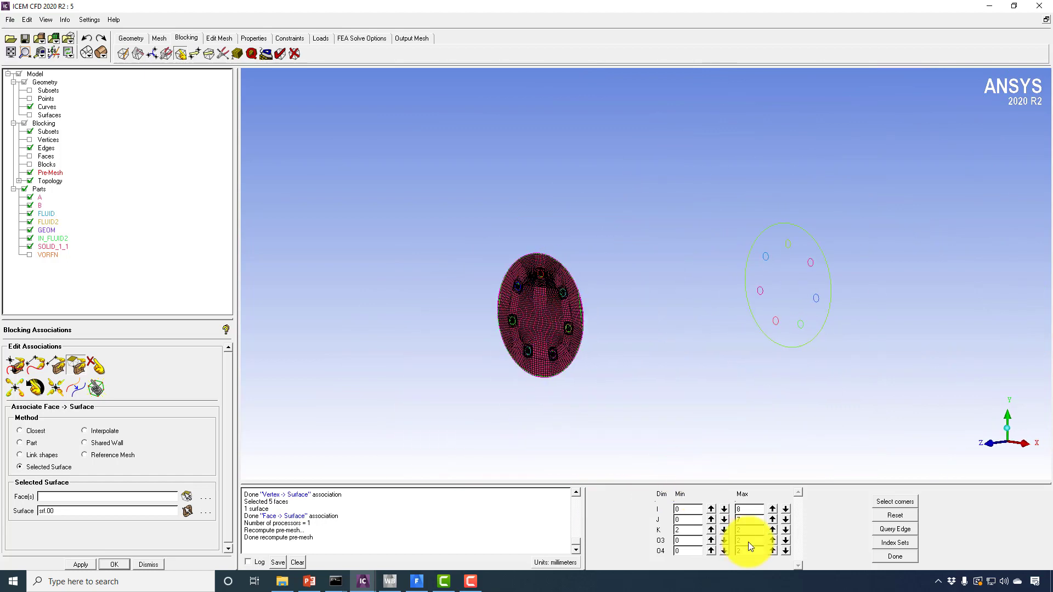
pyautogui.click(787, 530)
pyautogui.click(787, 530)
pyautogui.moveTo(887, 281); pyautogui.dragTo(762, 271)
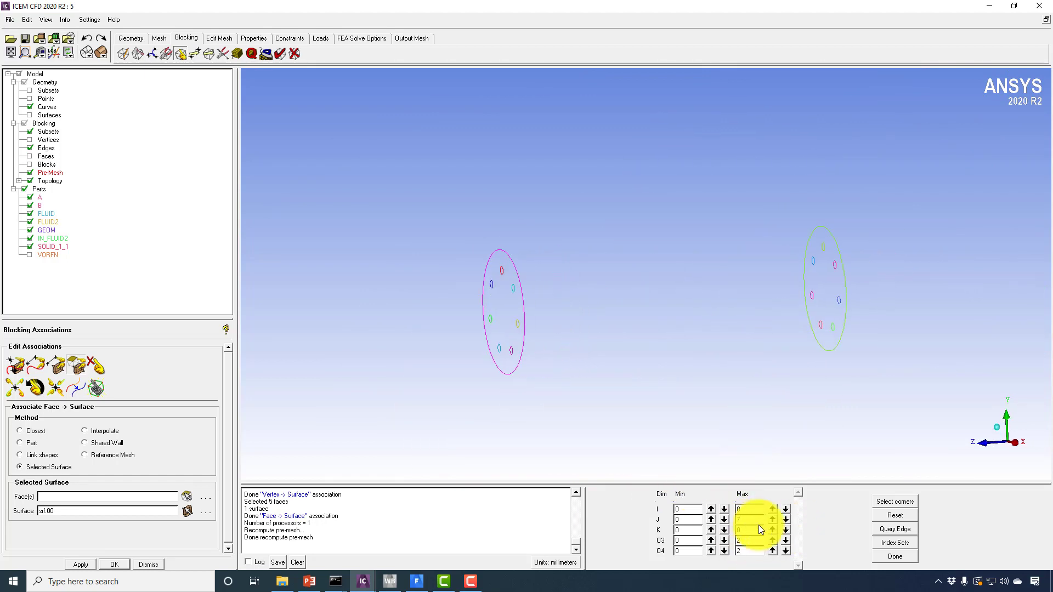
pyautogui.click(711, 530)
pyautogui.moveTo(761, 389); pyautogui.dragTo(748, 344)
pyautogui.moveTo(514, 253); pyautogui.dragTo(672, 335, button='middle')
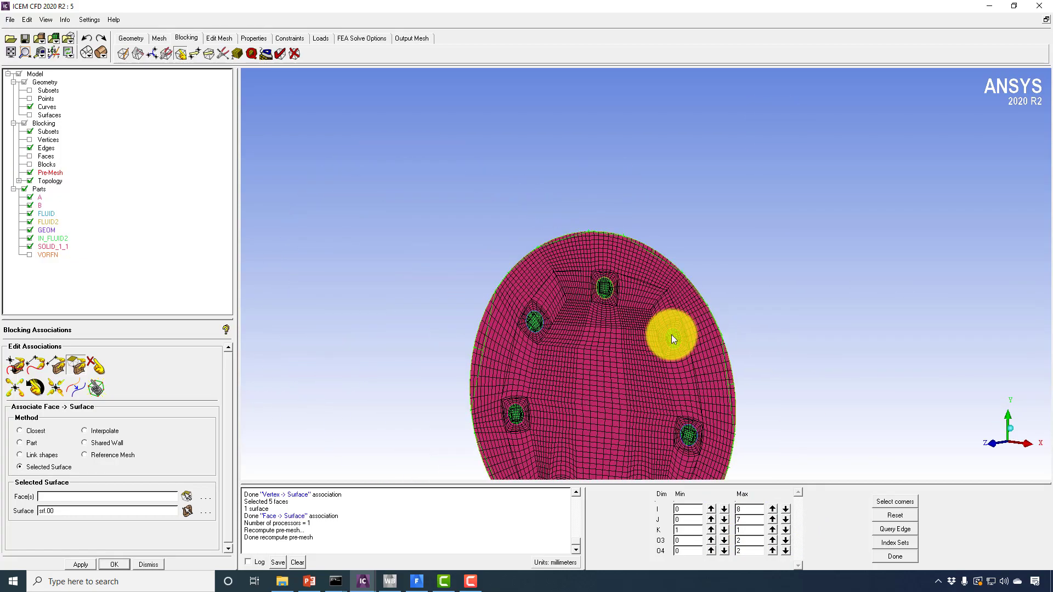
# Examine the pre-mesh in and around the holes on the K index 1 plane
pyautogui.scroll(6, 596, 259)
pyautogui.moveTo(518, 285); pyautogui.dragTo(526, 199, button='middle')
pyautogui.scroll(2, 511, 242)
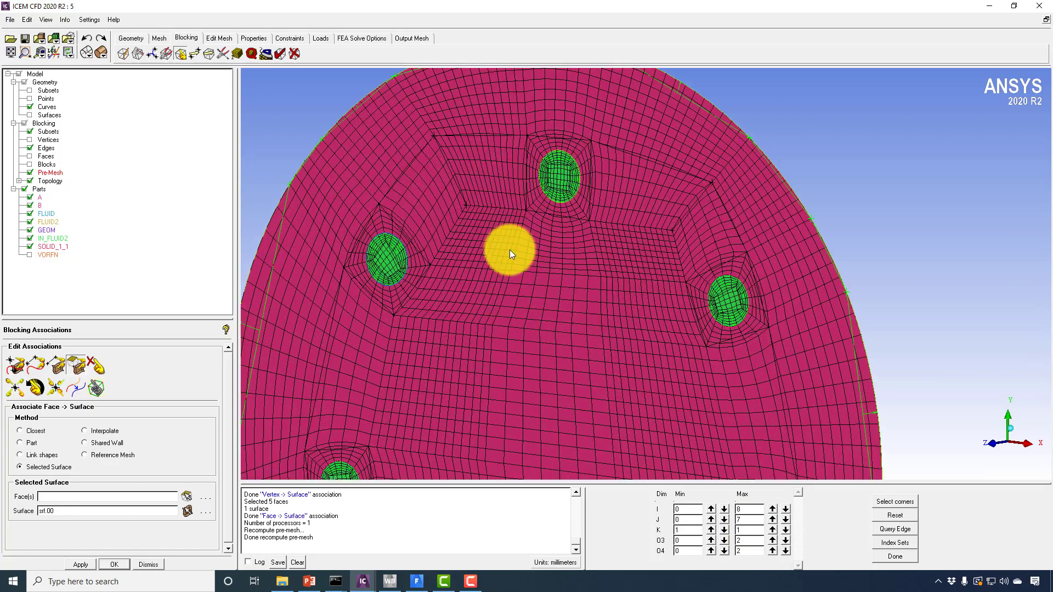
pyautogui.moveTo(512, 291); pyautogui.dragTo(521, 118, button='middle')
pyautogui.moveTo(512, 305)
pyautogui.mouseDown(button='middle')
pyautogui.moveTo(526, 432)
pyautogui.moveTo(557, 490)
pyautogui.mouseUp(button='middle')
pyautogui.moveTo(534, 287); pyautogui.dragTo(566, 437, button='middle')
pyautogui.moveTo(541, 328); pyautogui.dragTo(596, 202, button='middle')
pyautogui.scroll(-8, 515, 216)
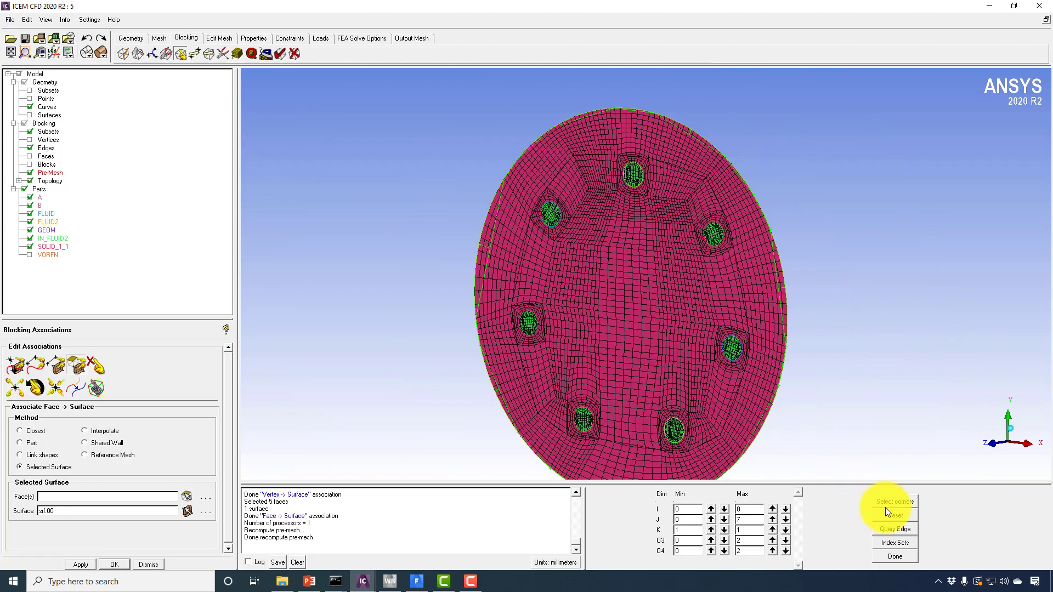
# Reset the index control to display the full blocking range and inspect the pre-mesh around the uppermost hole
pyautogui.click(885, 507)
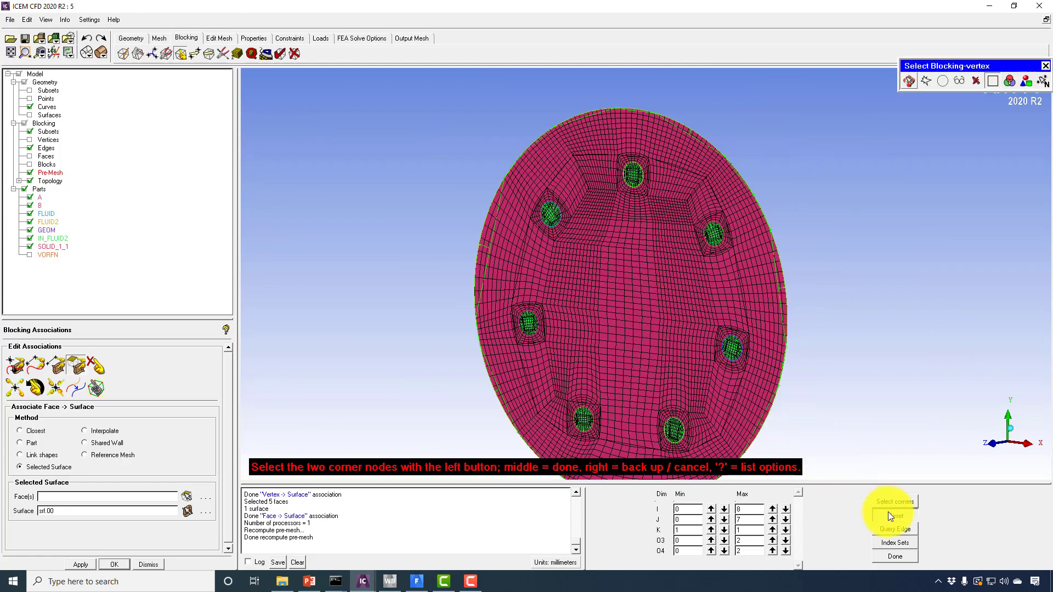
pyautogui.click(888, 512)
pyautogui.middleClick(457, 234)
pyautogui.scroll(-5, 469, 353)
pyautogui.moveTo(387, 335); pyautogui.dragTo(620, 296, button='middle')
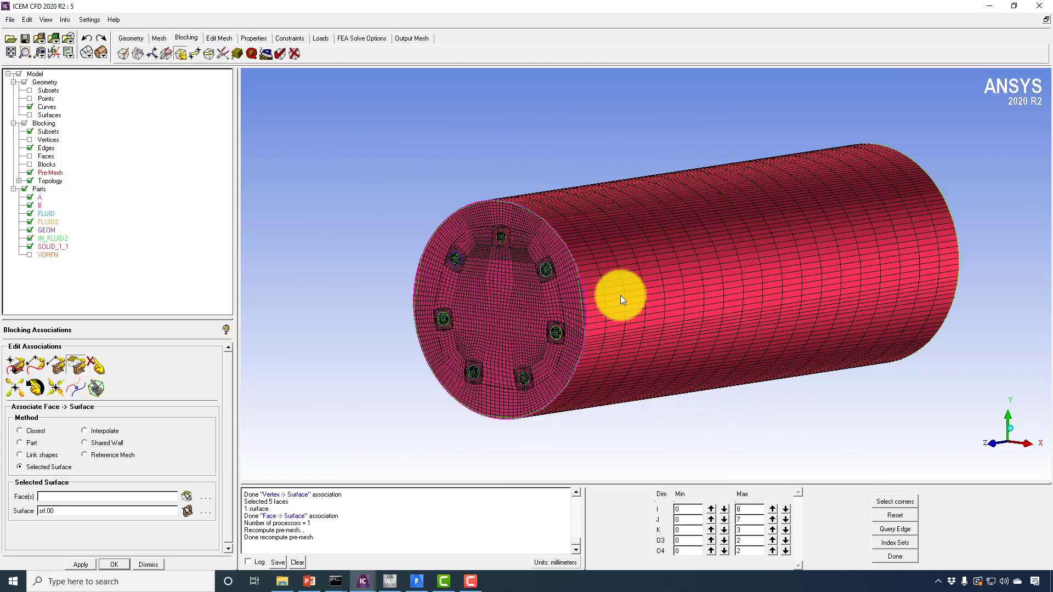
pyautogui.moveTo(621, 295); pyautogui.dragTo(621, 233)
pyautogui.moveTo(621, 233); pyautogui.dragTo(620, 126, button='right')
pyautogui.moveTo(595, 247); pyautogui.dragTo(531, 268)
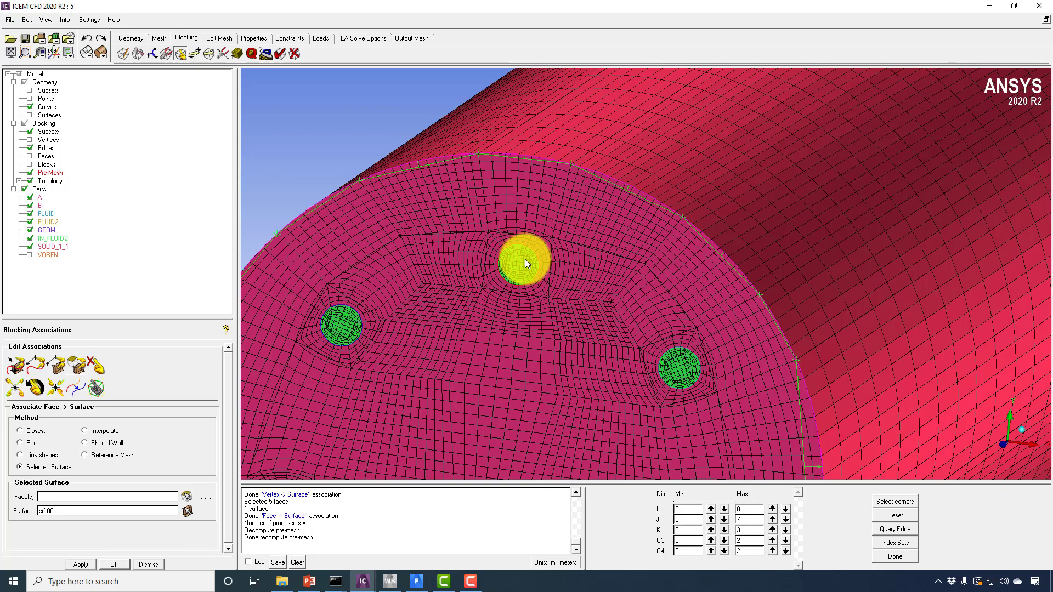
pyautogui.moveTo(525, 259); pyautogui.dragTo(505, 175)
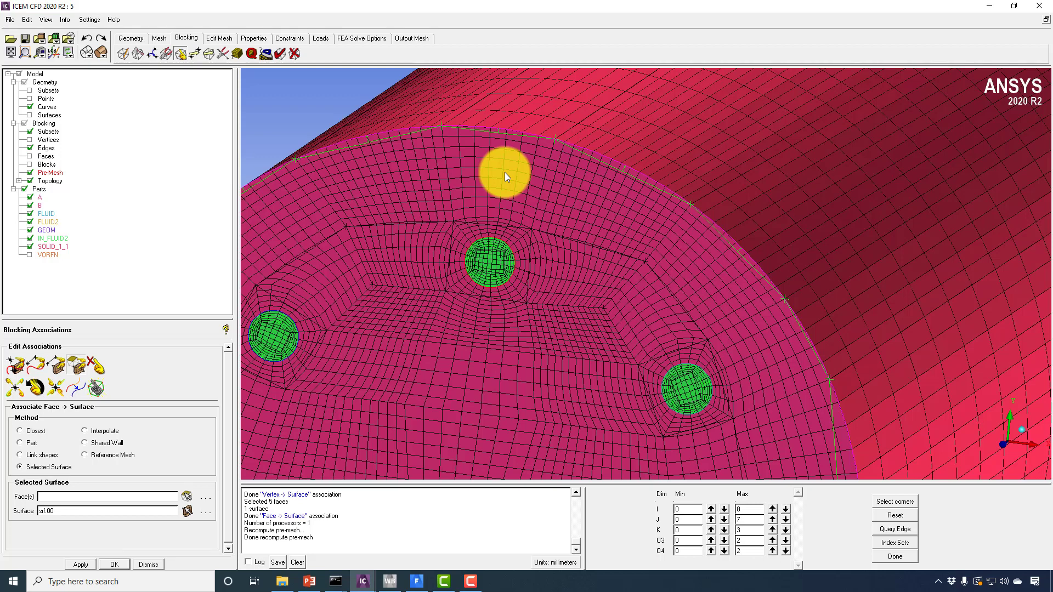